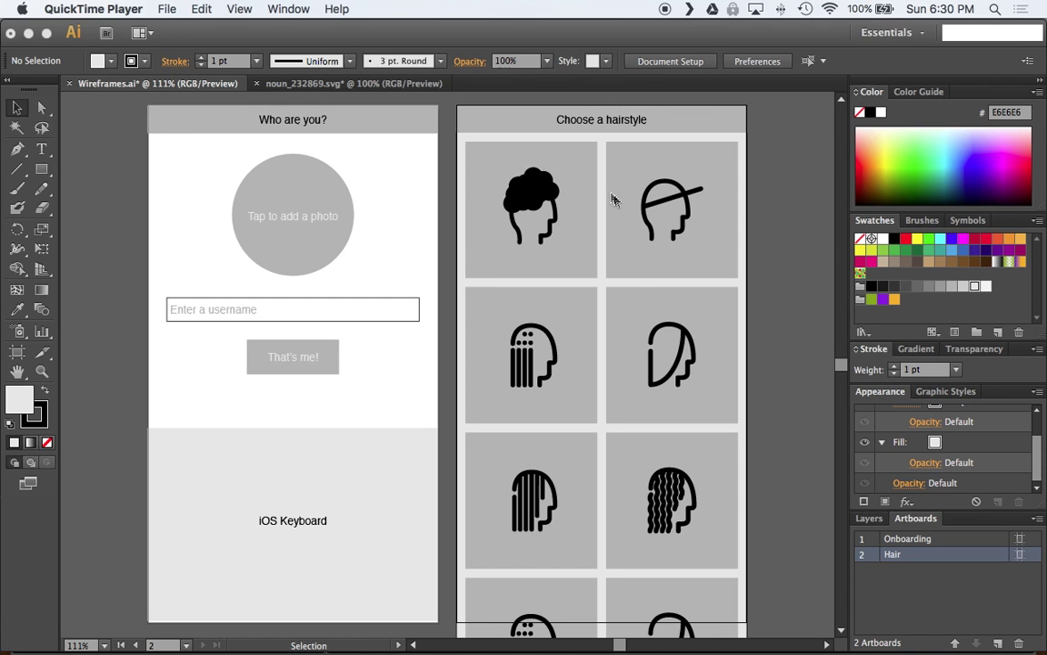
Bring Illustrator to the front and save Wireframes.ai with Cmd+S
{"action": "scroll", "coordinate": [156, 126], "scroll_direction": "left", "scroll_amount": 2}
{"action": "scroll", "coordinate": [157, 127], "scroll_direction": "right", "scroll_amount": 3}
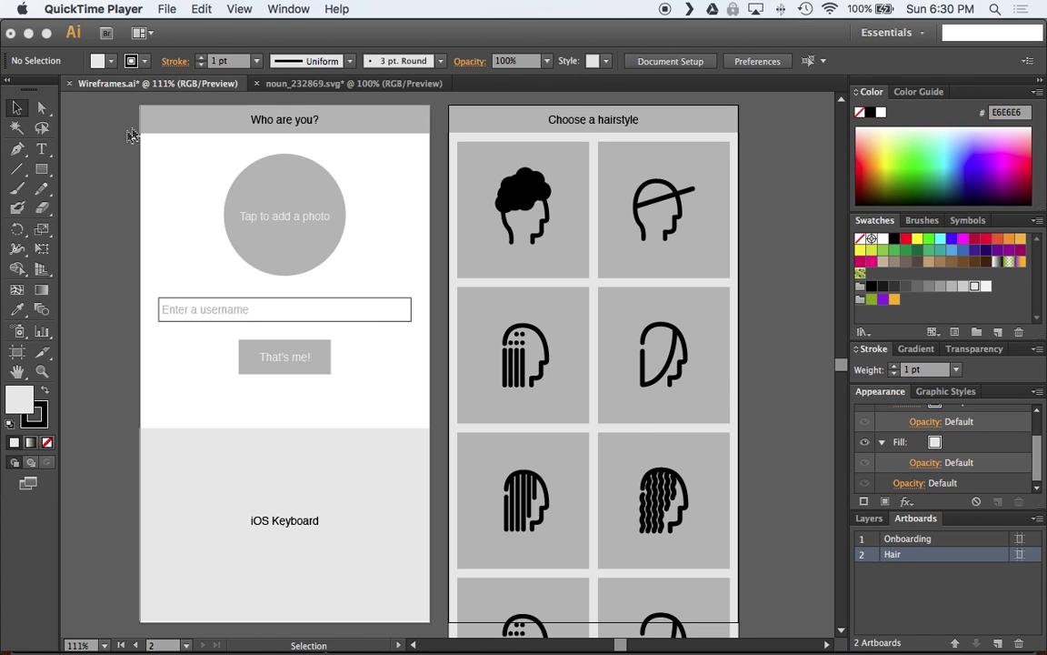
{"action": "left_click", "coordinate": [88, 102]}
{"action": "key", "text": "super+s"}
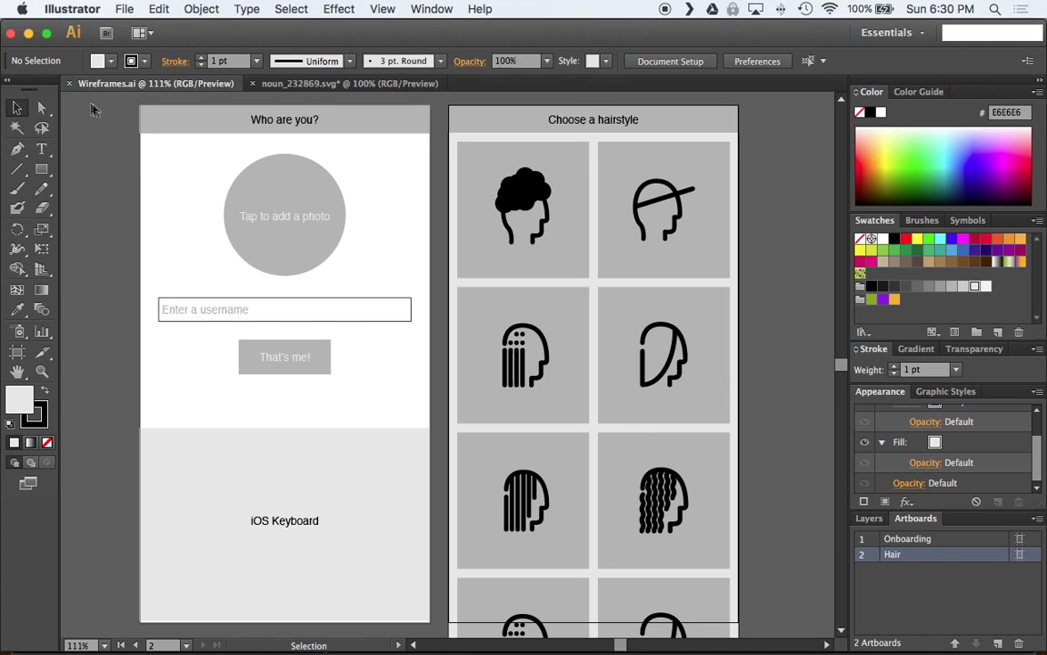
{"action": "mouse_move", "coordinate": [483, 644]}
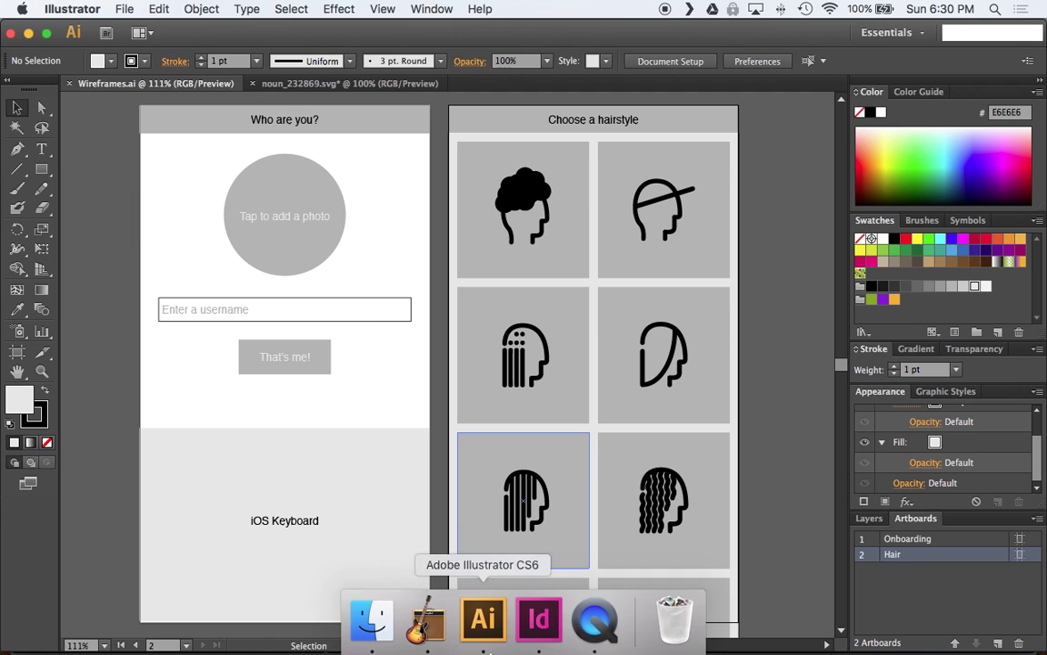
Switch to the InDesign layout and put it in Preview mode, hiding frame edges and guides
{"action": "left_click", "coordinate": [543, 627]}
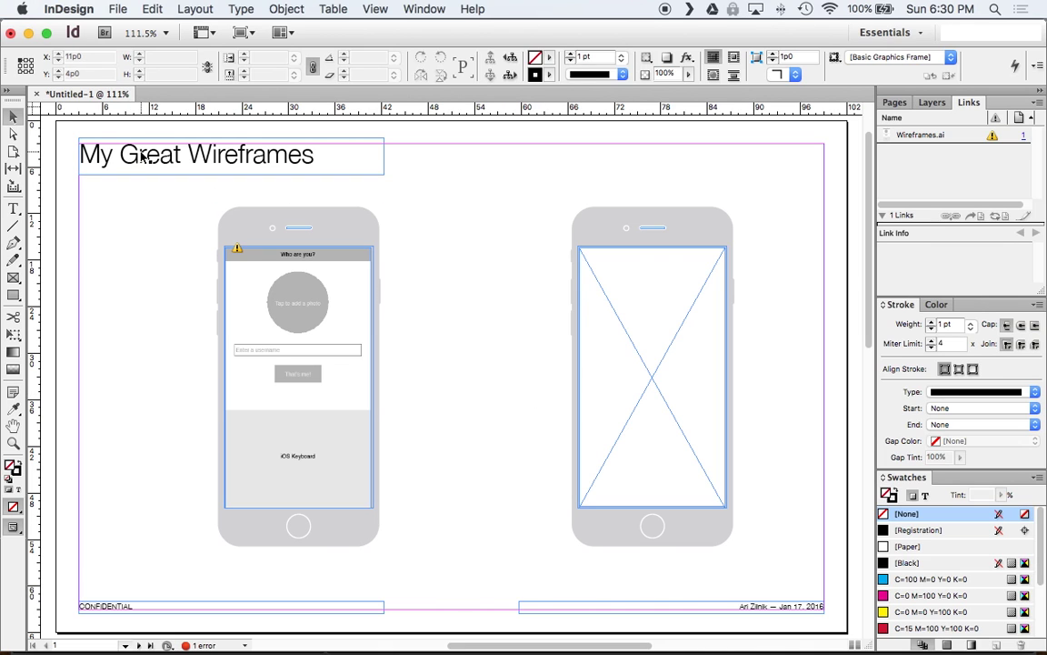
{"action": "key", "text": "w"}
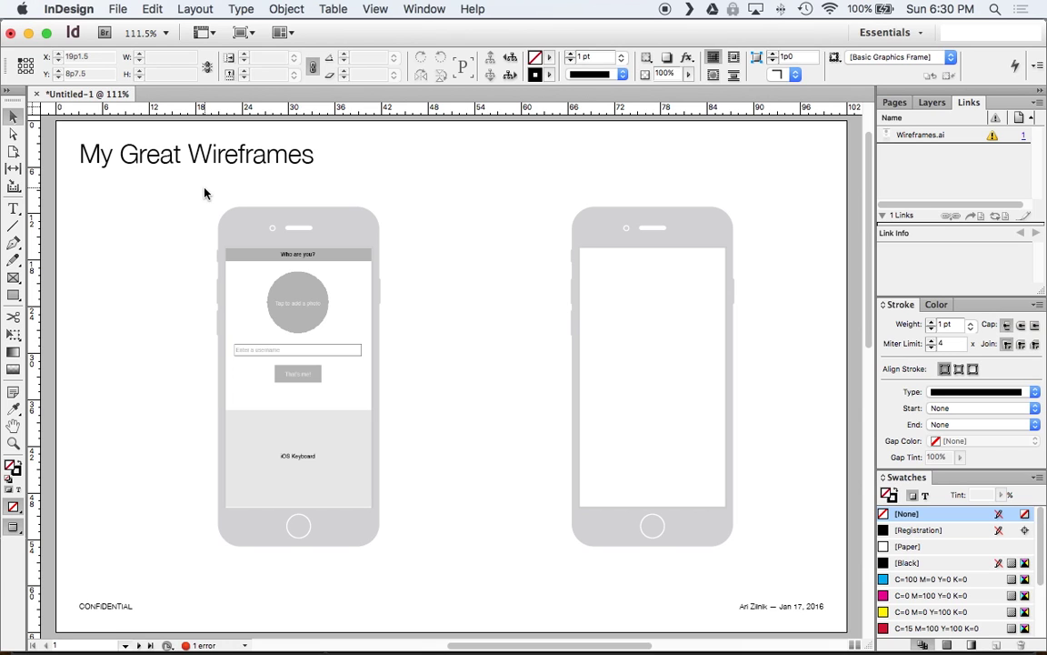
{"action": "key", "text": "w"}
{"action": "key", "text": "w"}
{"action": "key", "text": "w"}
{"action": "key", "text": "w"}
{"action": "key", "text": "w"}
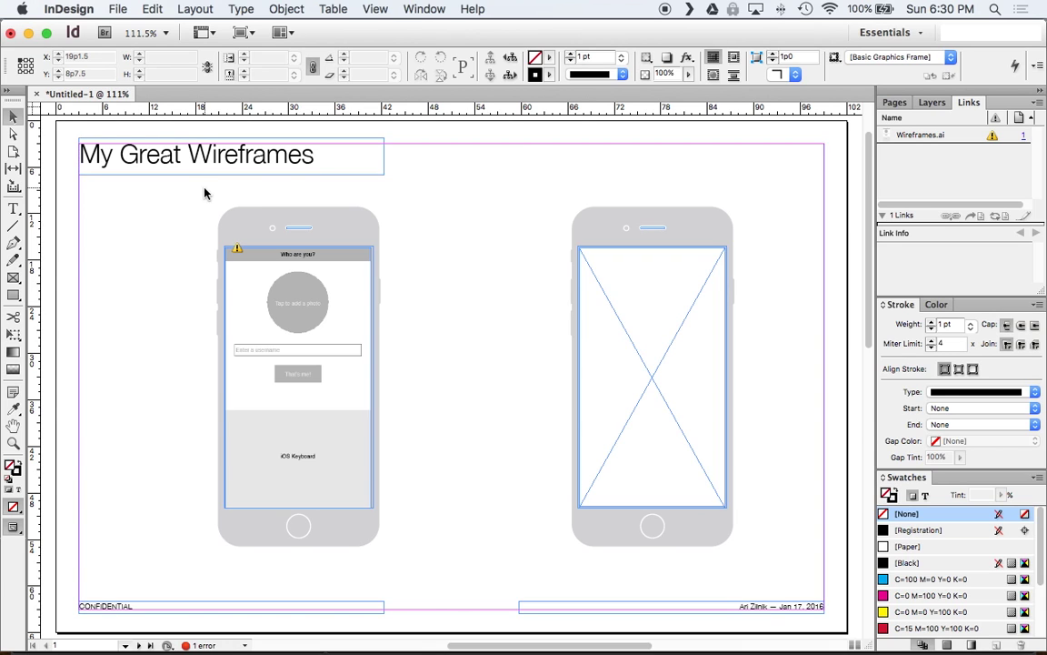
{"action": "key", "text": "w"}
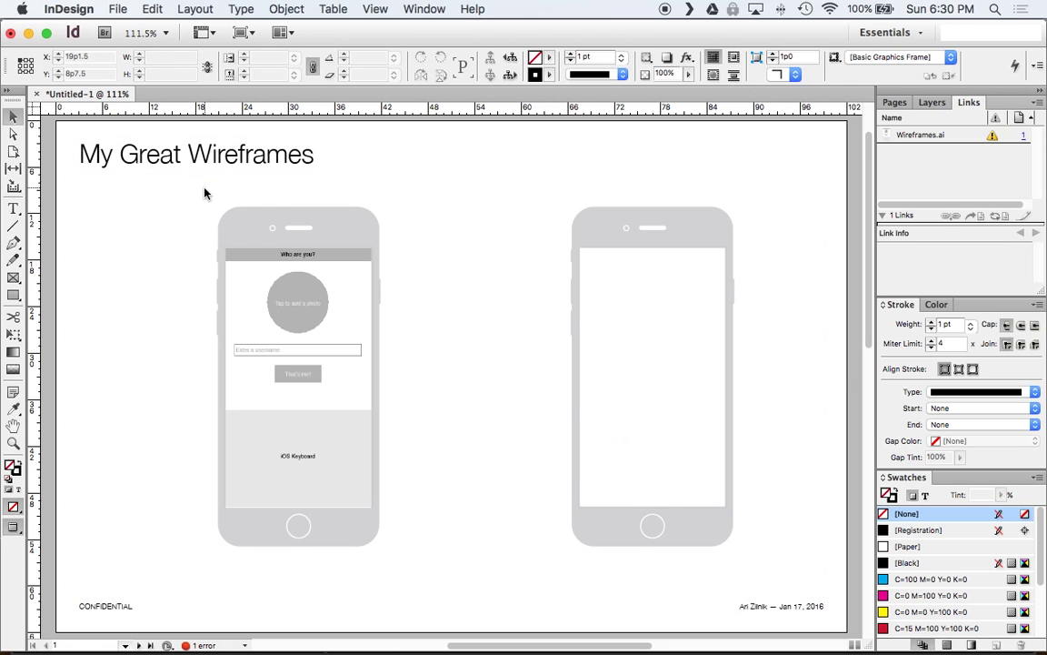
Select the right phone's empty screen frame and open the Place dialog with Cmd+D
{"action": "left_click", "coordinate": [298, 376]}
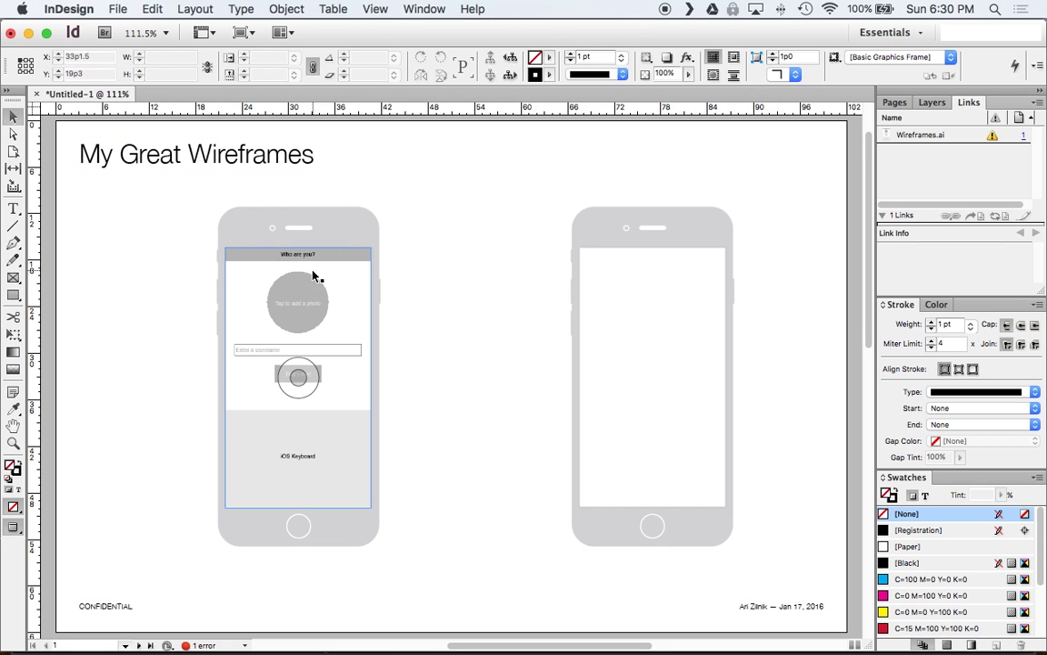
{"action": "left_click", "coordinate": [556, 351]}
{"action": "left_click", "coordinate": [661, 304]}
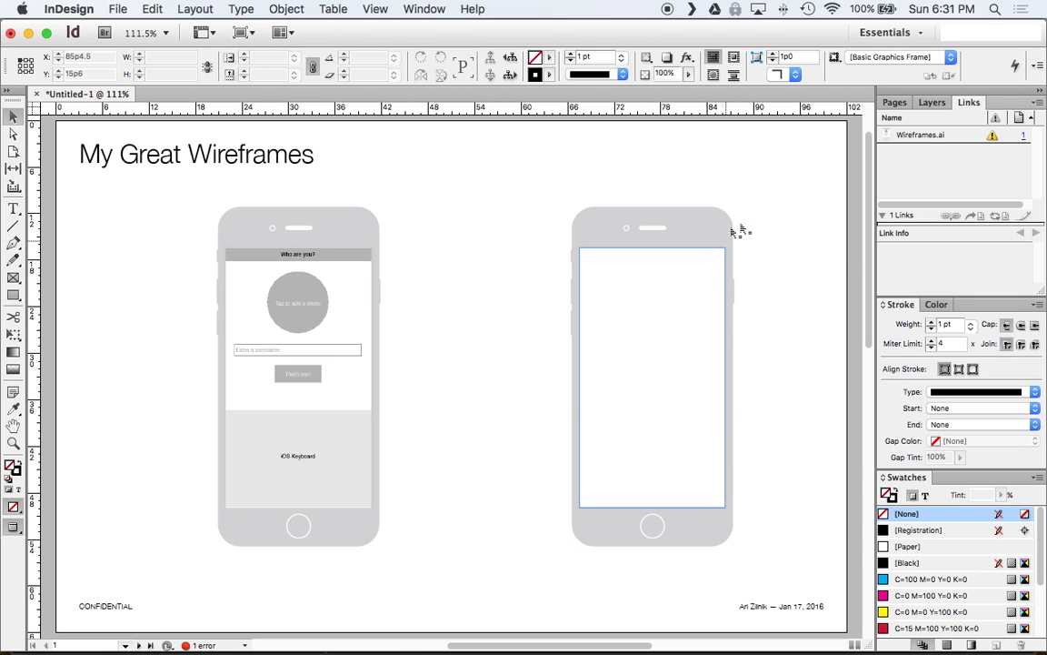
{"action": "left_click", "coordinate": [685, 277]}
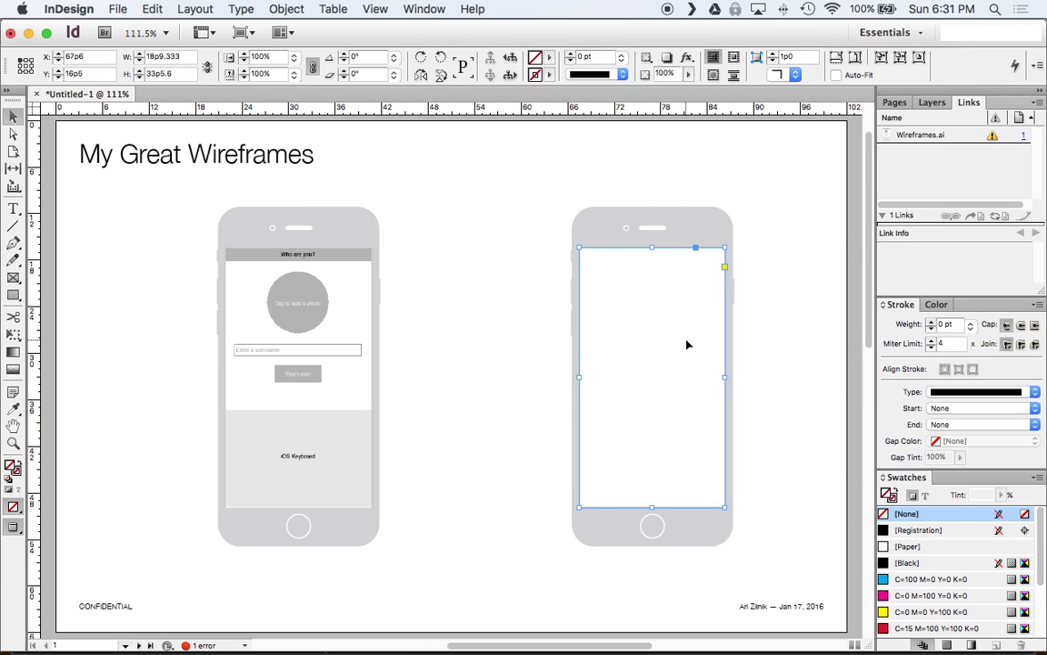
{"action": "key", "text": "super+d"}
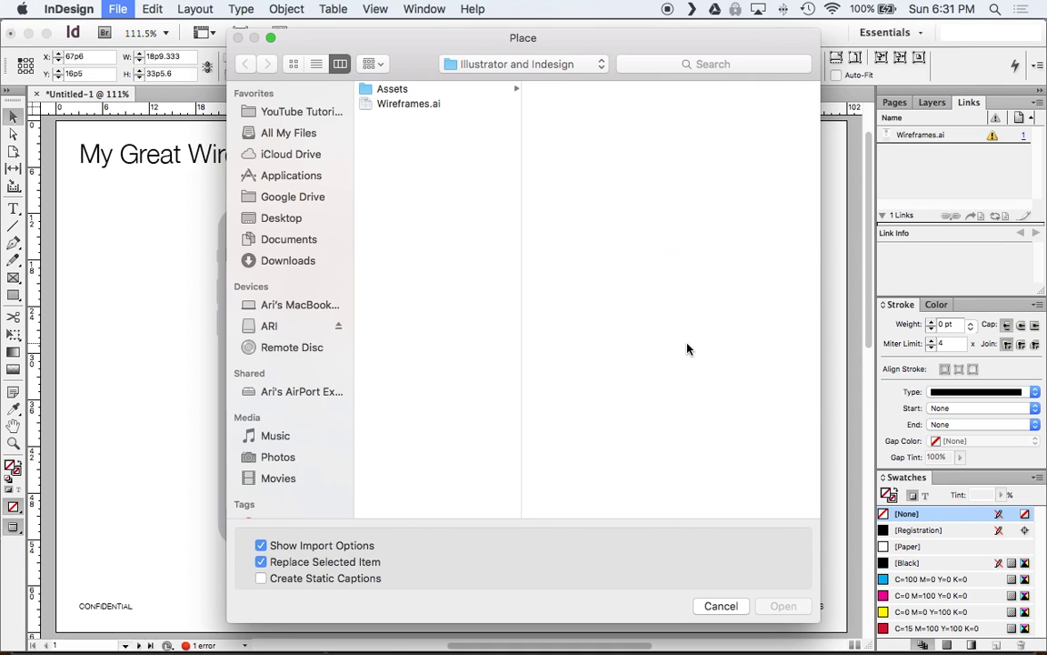
Open Wireframes.ai from the Place dialog with Show Import Options kept on
{"action": "left_click", "coordinate": [416, 107]}
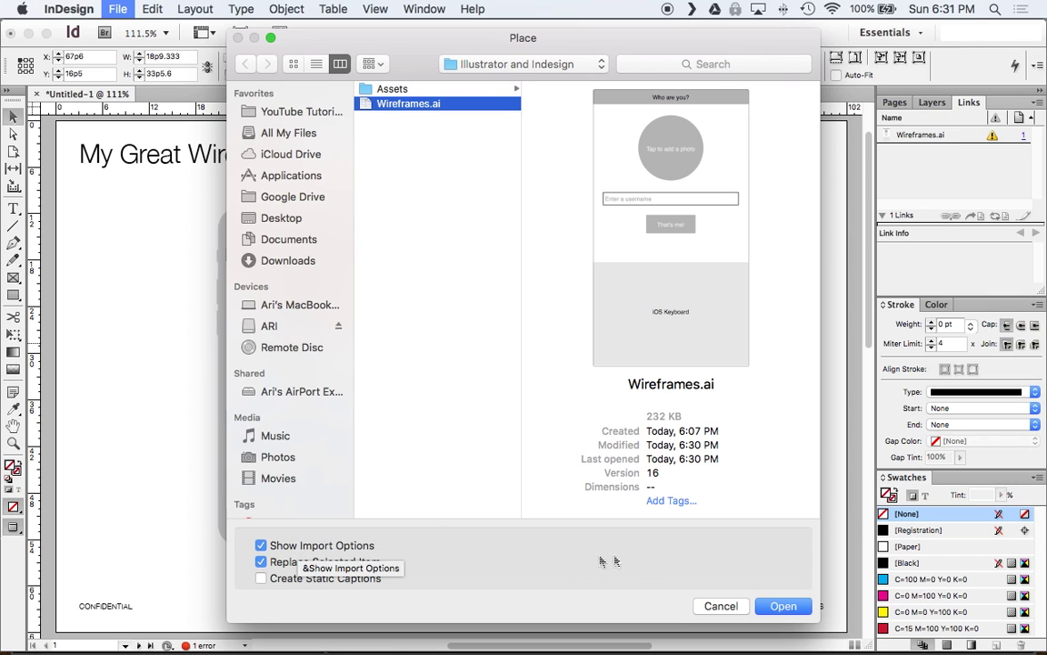
{"action": "left_click", "coordinate": [320, 550]}
{"action": "left_click", "coordinate": [320, 549]}
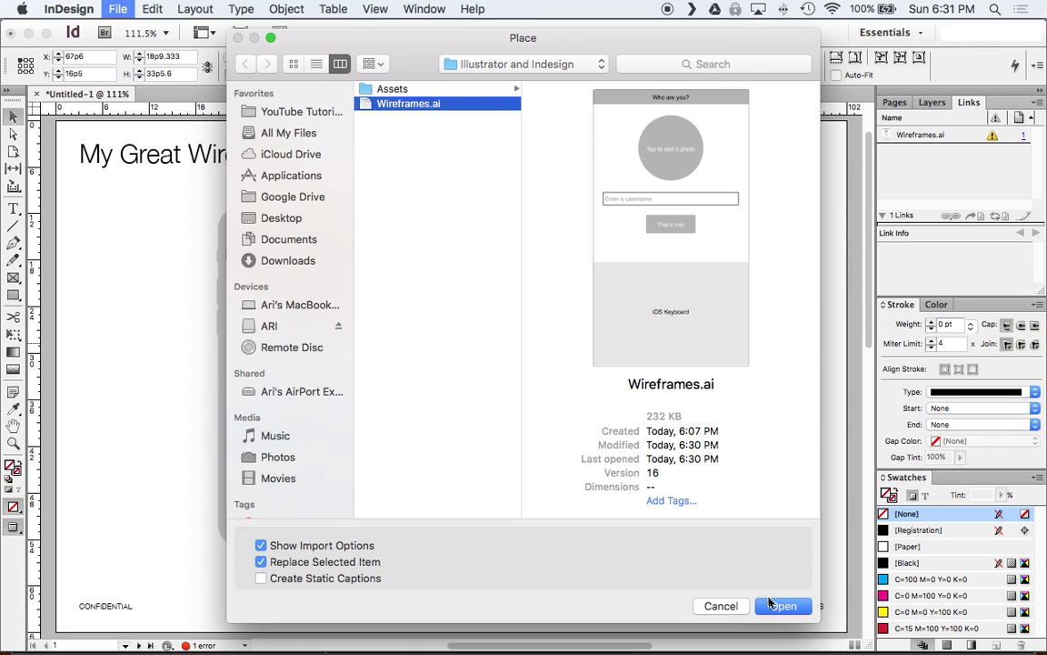
{"action": "left_click", "coordinate": [780, 606]}
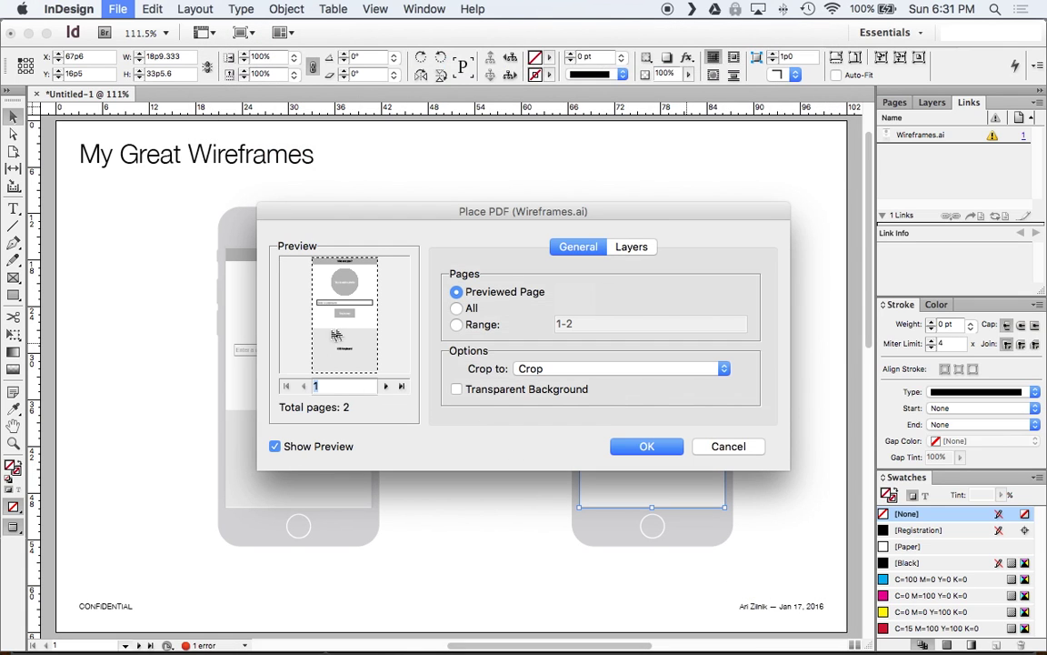
Set the Place PDF preview to page 2 of Wireframes.ai, the hairstyle grid
{"action": "left_click", "coordinate": [386, 385]}
{"action": "left_click", "coordinate": [304, 386]}
{"action": "left_click", "coordinate": [386, 385]}
{"action": "left_click", "coordinate": [304, 385]}
{"action": "left_click", "coordinate": [386, 386]}
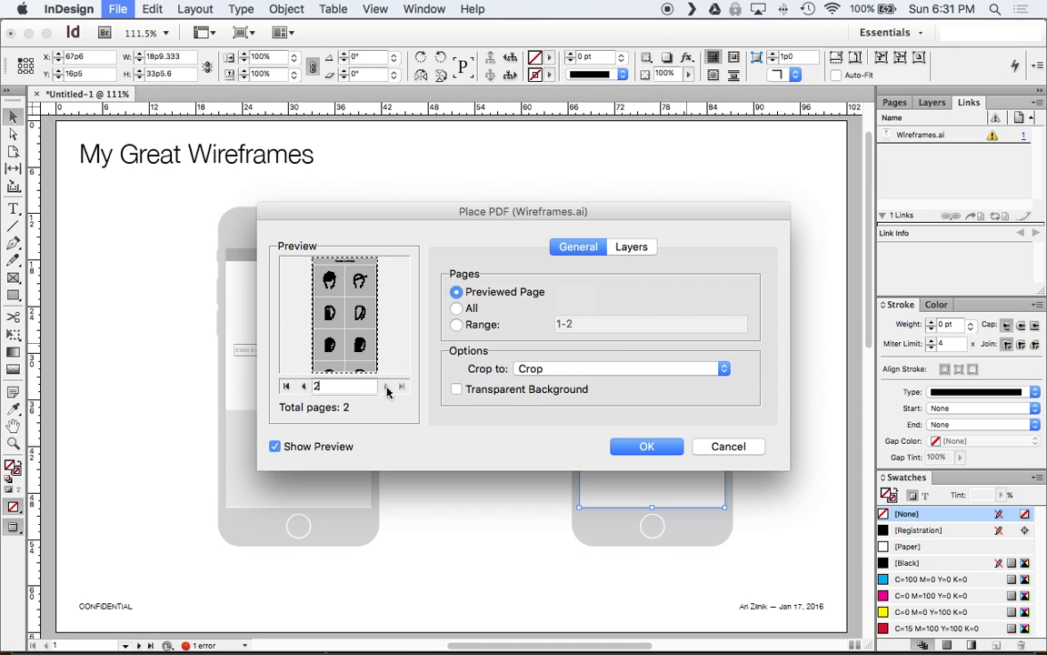
{"action": "left_click", "coordinate": [458, 389]}
Check the Hair artboard in Illustrator, then return to InDesign's import options
{"action": "left_click", "coordinate": [466, 647]}
{"action": "scroll", "coordinate": [533, 545], "scroll_direction": "down", "scroll_amount": 5}
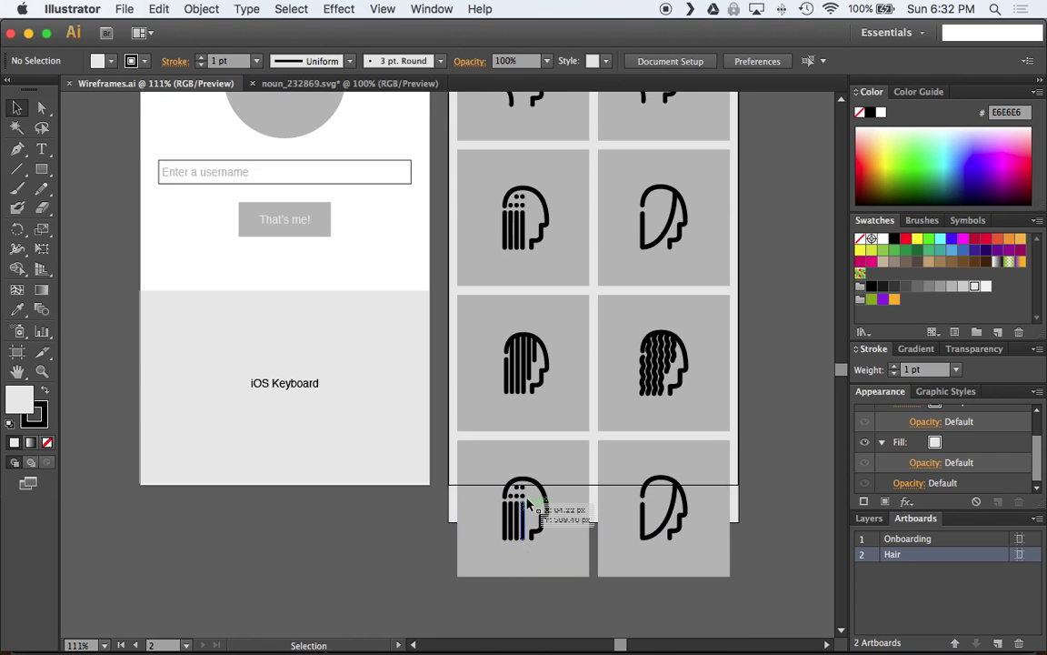
{"action": "mouse_move", "coordinate": [521, 647]}
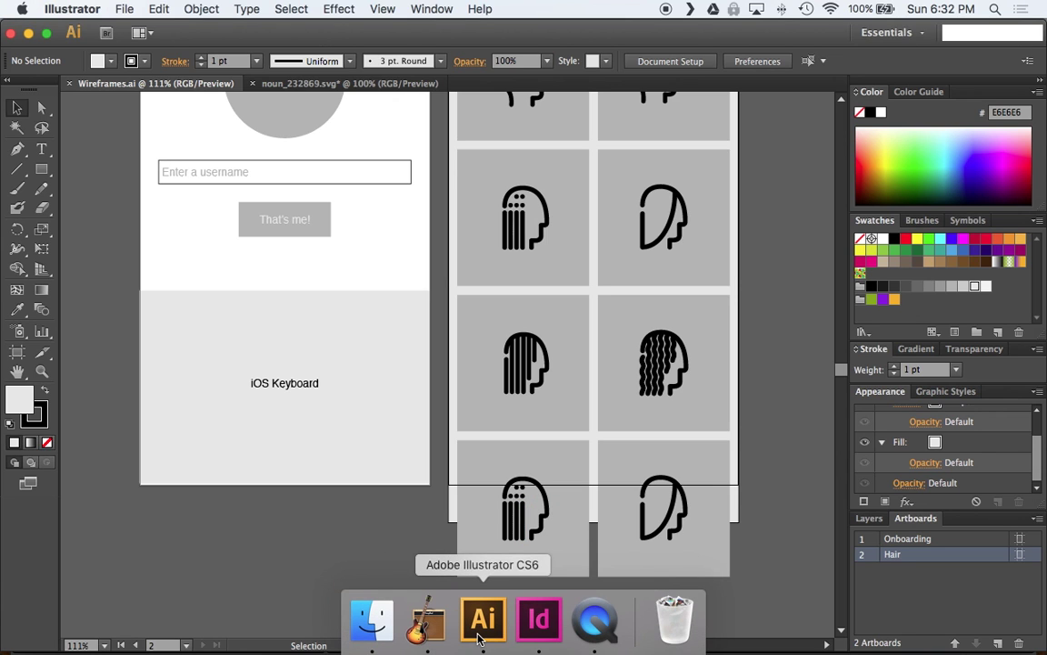
{"action": "left_click", "coordinate": [539, 622]}
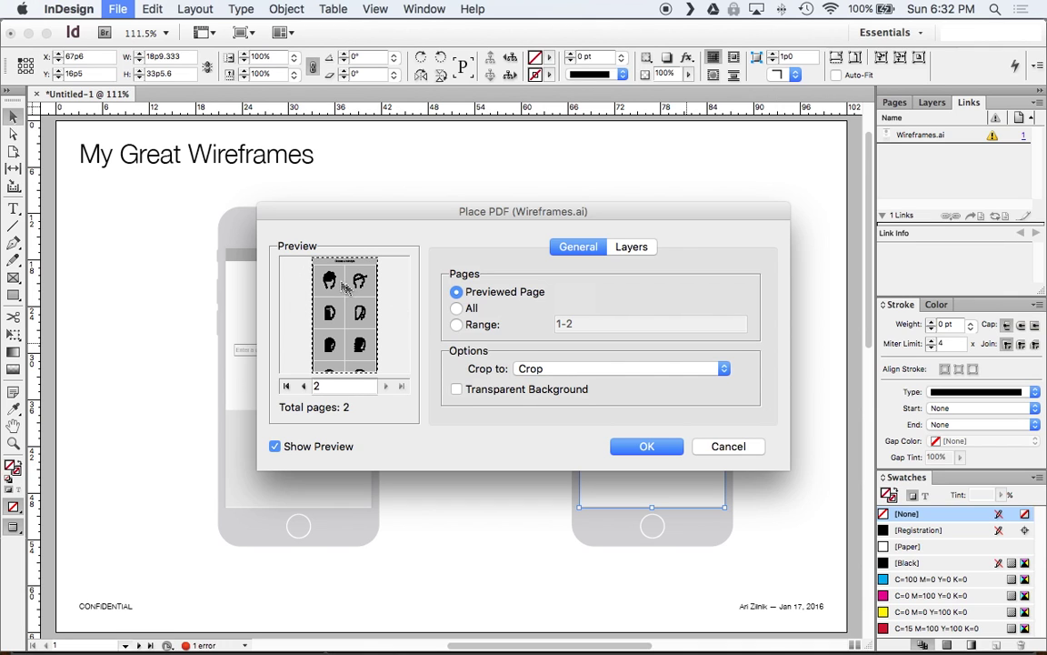
{"action": "left_click", "coordinate": [645, 446]}
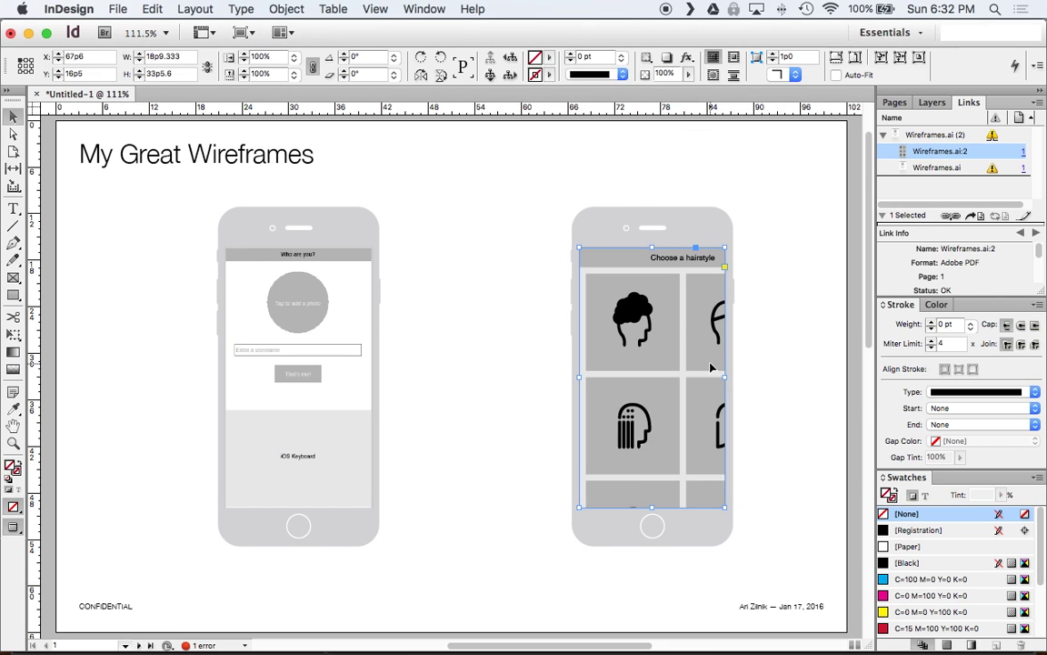
{"action": "left_click", "coordinate": [519, 264]}
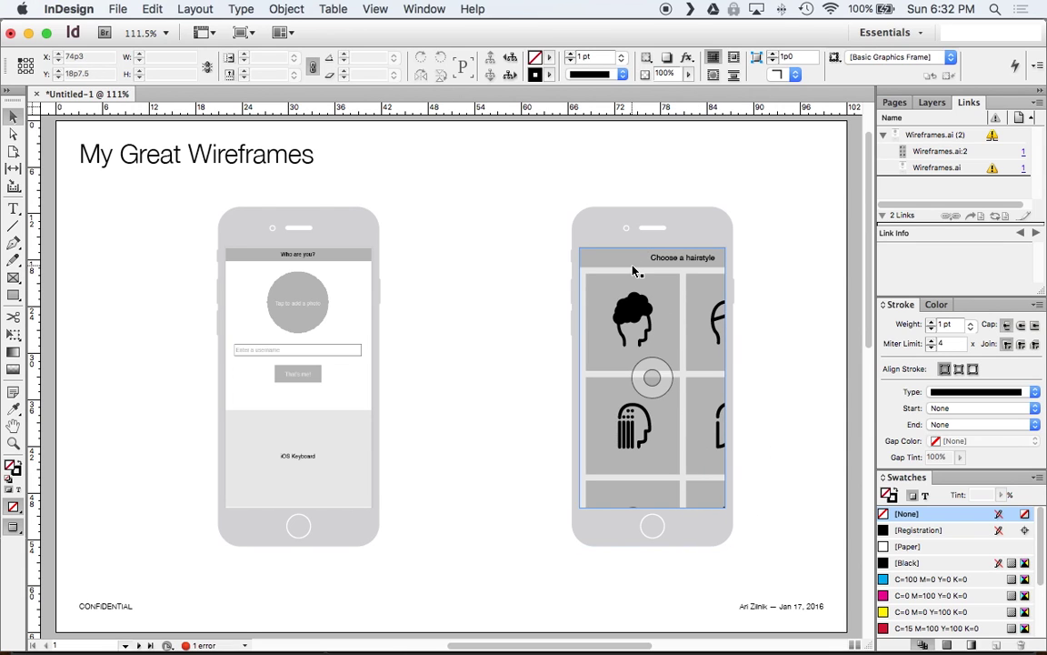
{"action": "left_click", "coordinate": [634, 270]}
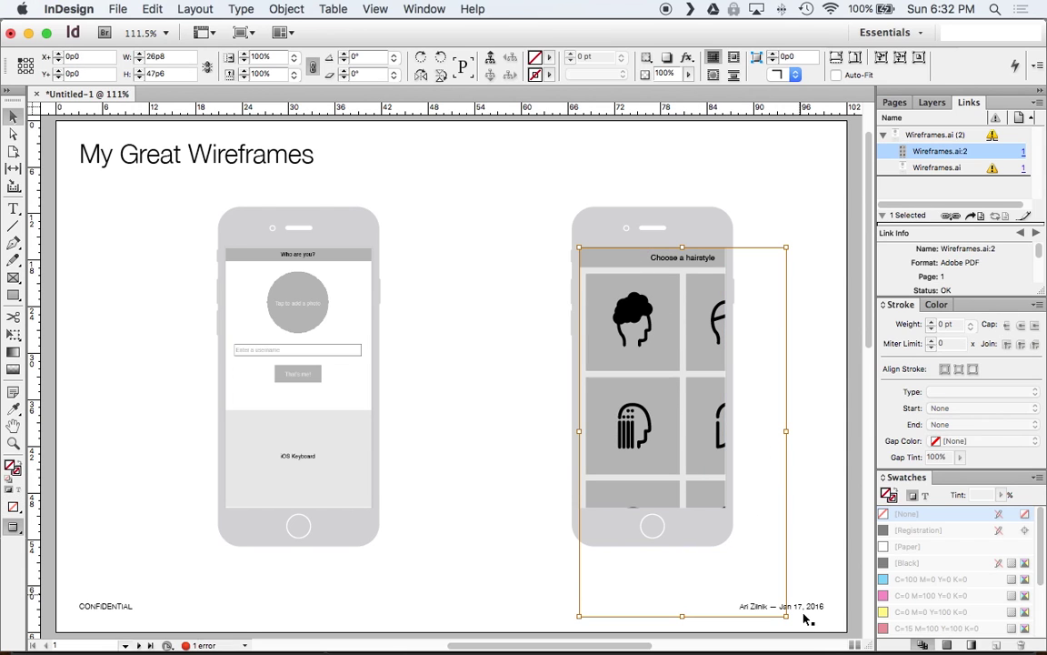
{"action": "left_click_drag", "start_coordinate": [795, 624], "coordinate": [701, 476]}
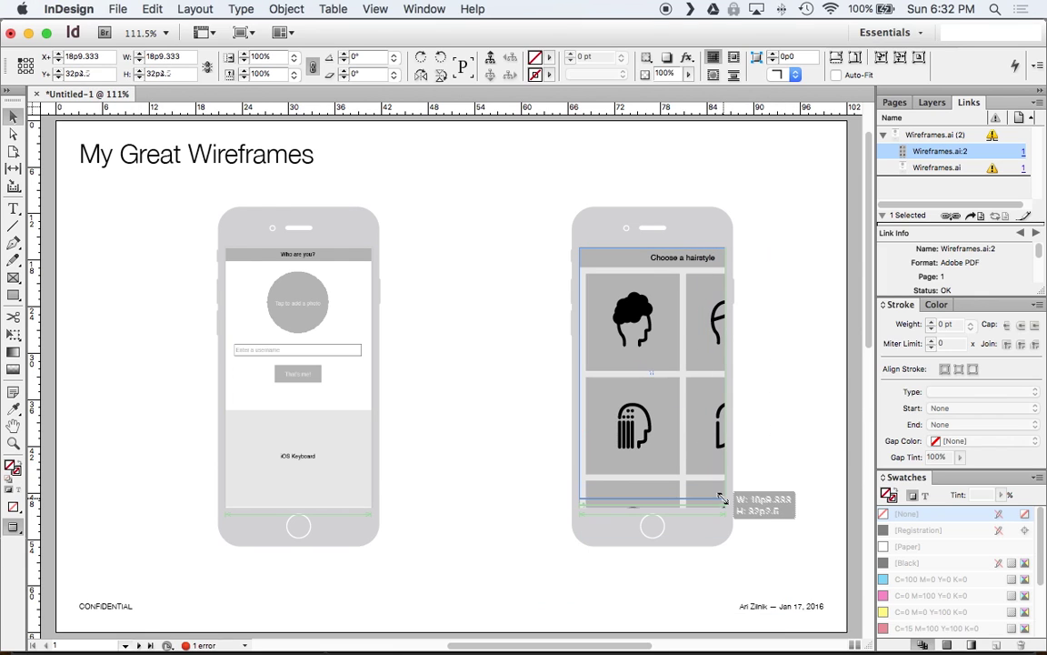
{"action": "left_click_drag", "start_coordinate": [721, 498], "coordinate": [778, 498]}
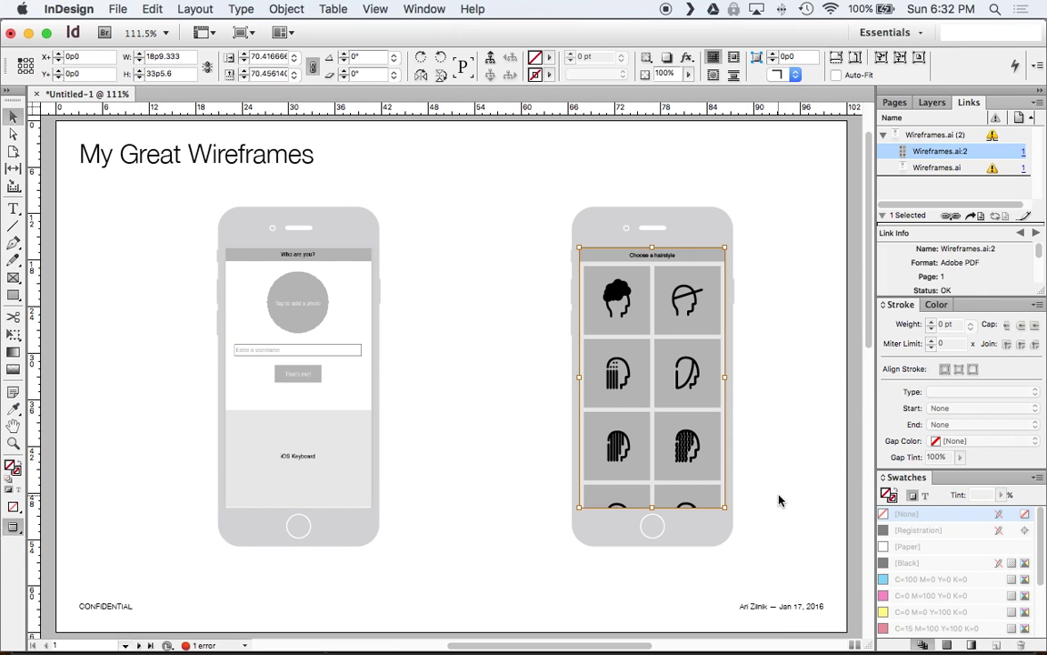
{"action": "left_click", "coordinate": [613, 270]}
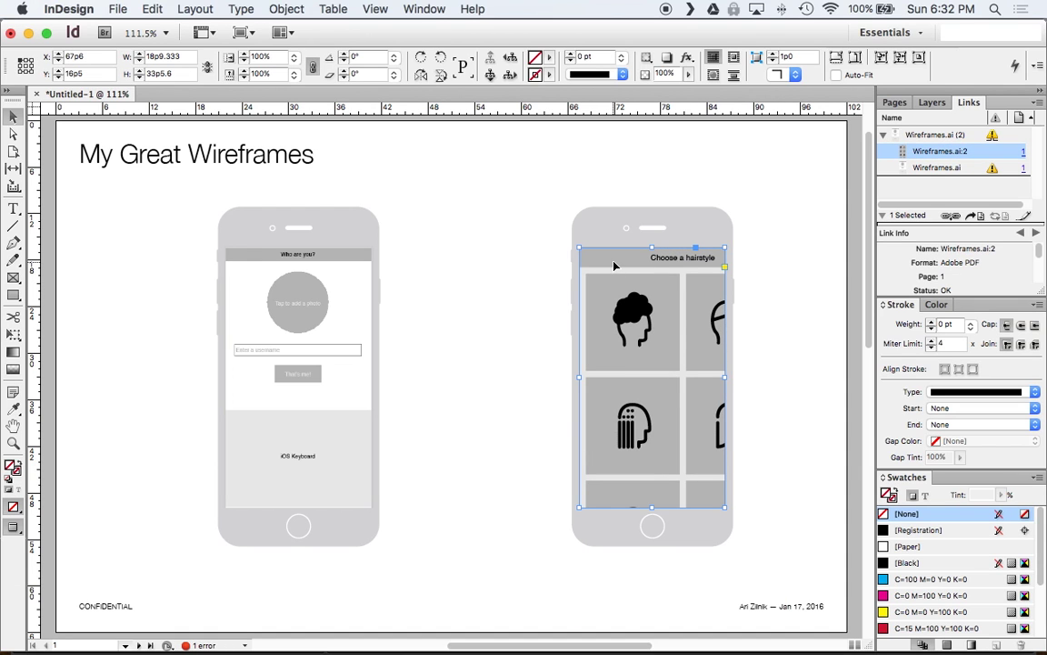
{"action": "right_click", "coordinate": [613, 264]}
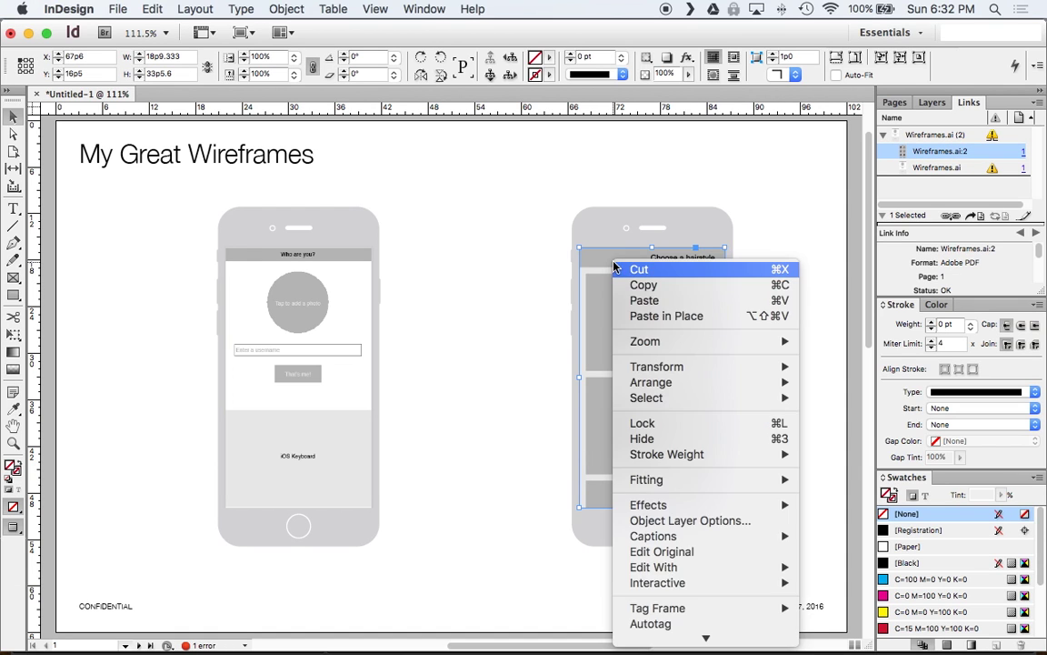
{"action": "mouse_move", "coordinate": [712, 455]}
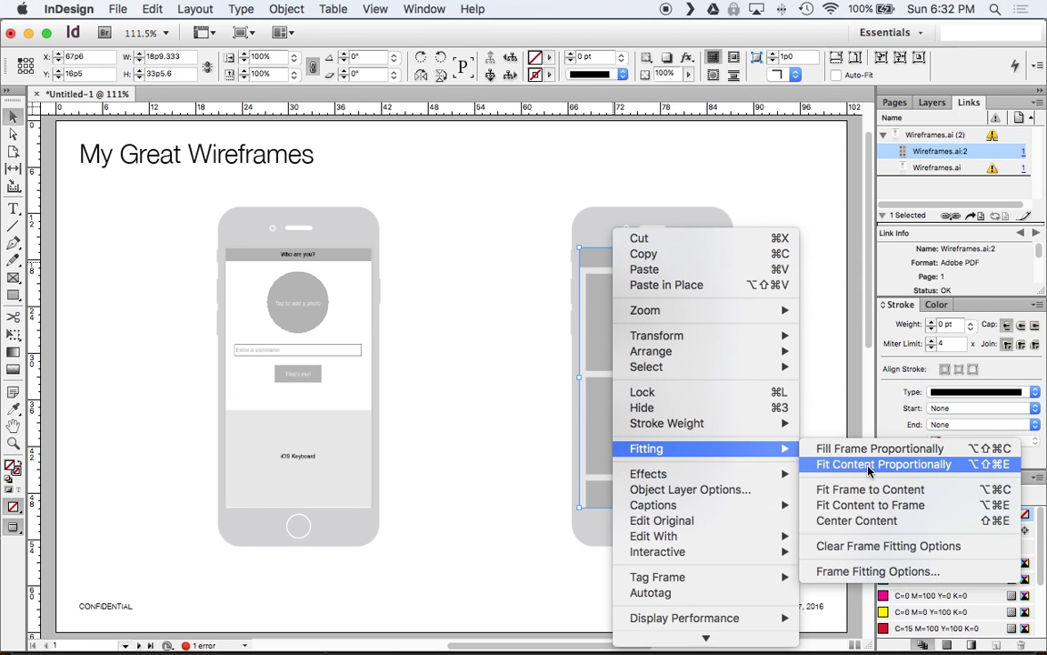
{"action": "left_click", "coordinate": [869, 466]}
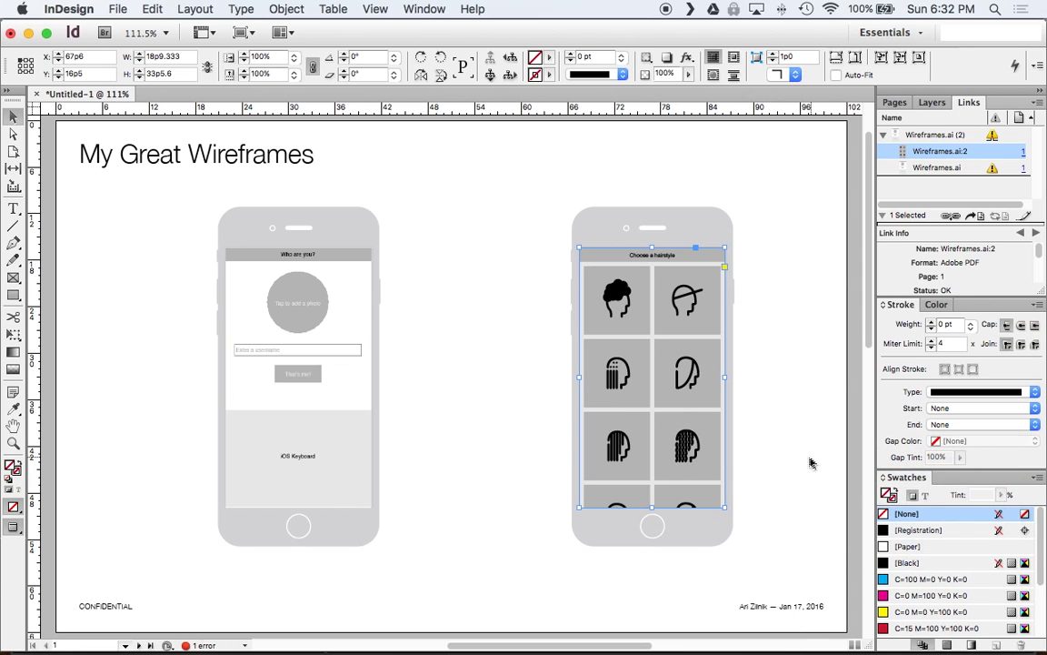
{"action": "left_click", "coordinate": [298, 377]}
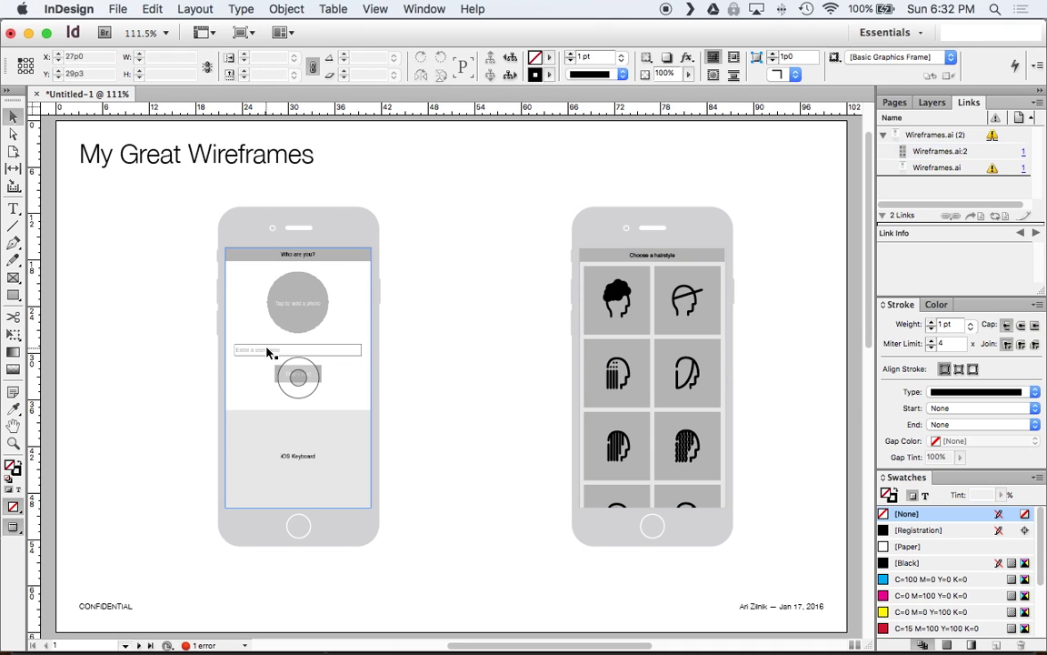
{"action": "left_click", "coordinate": [678, 346]}
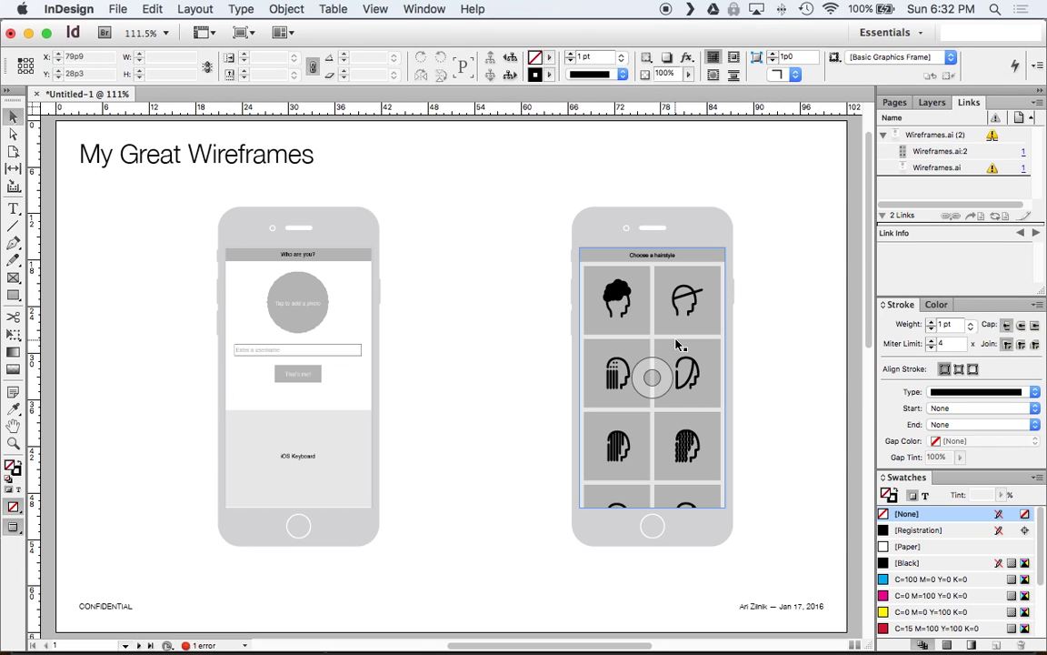
{"action": "left_click", "coordinate": [472, 340]}
Switch to Normal view, update the left phone's modified Wireframes.ai link, and deselect it
{"action": "key", "text": "w"}
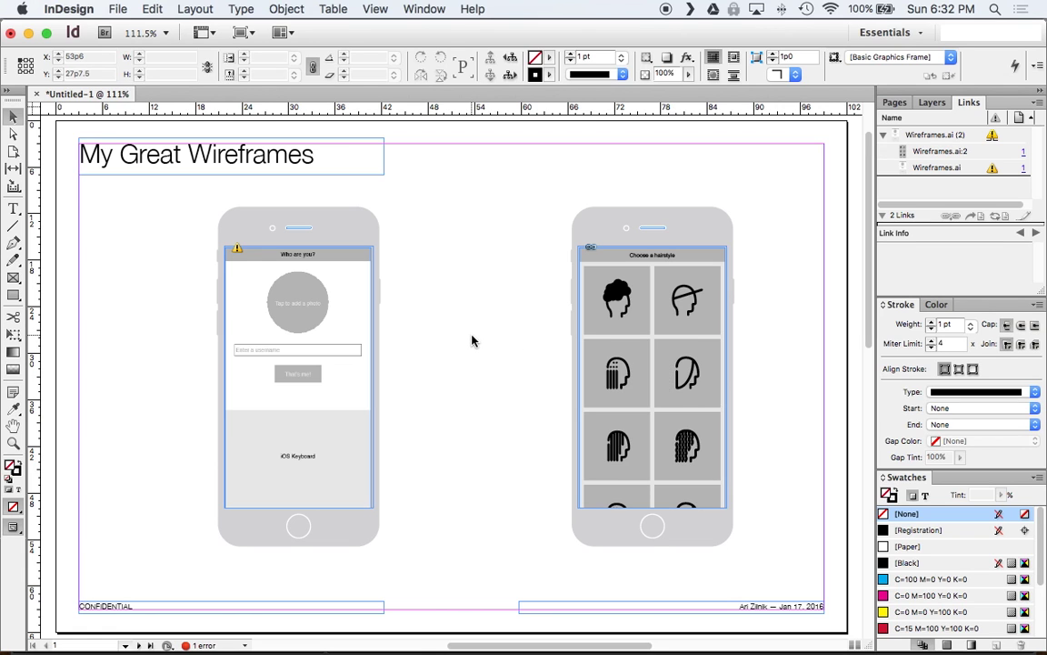
{"action": "scroll", "coordinate": [436, 309], "scroll_direction": "left", "scroll_amount": 5}
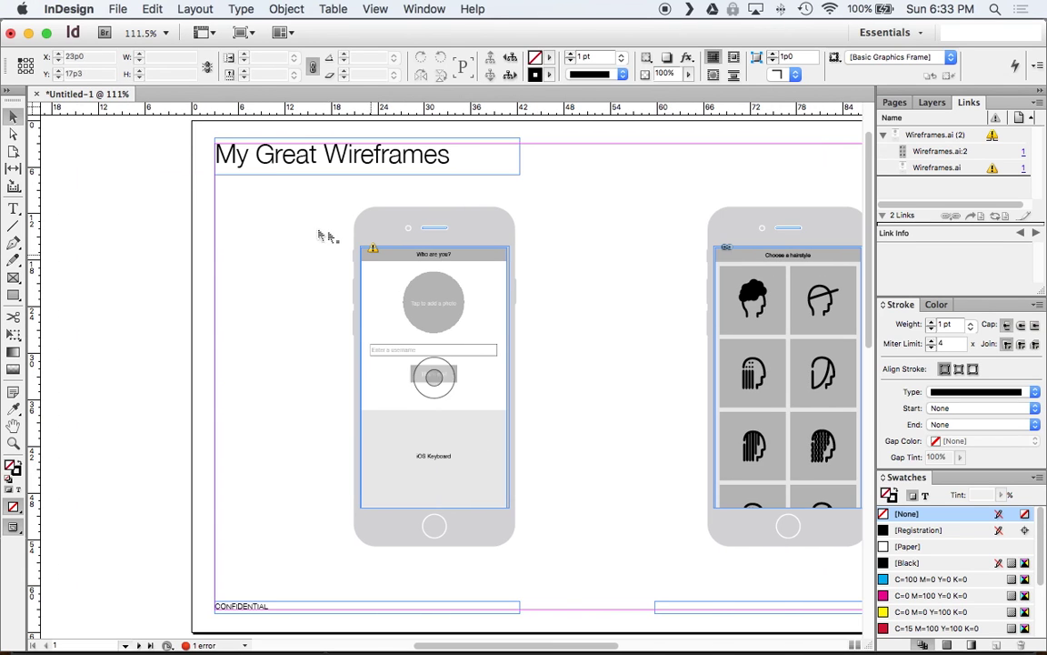
{"action": "left_click", "coordinate": [373, 250]}
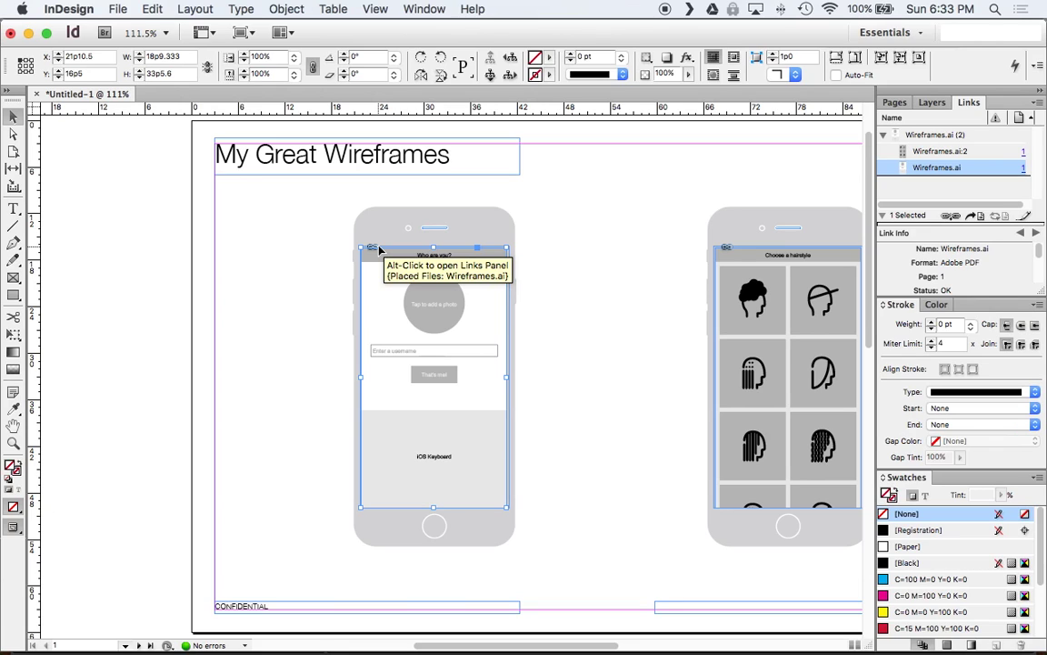
{"action": "left_click", "coordinate": [563, 261]}
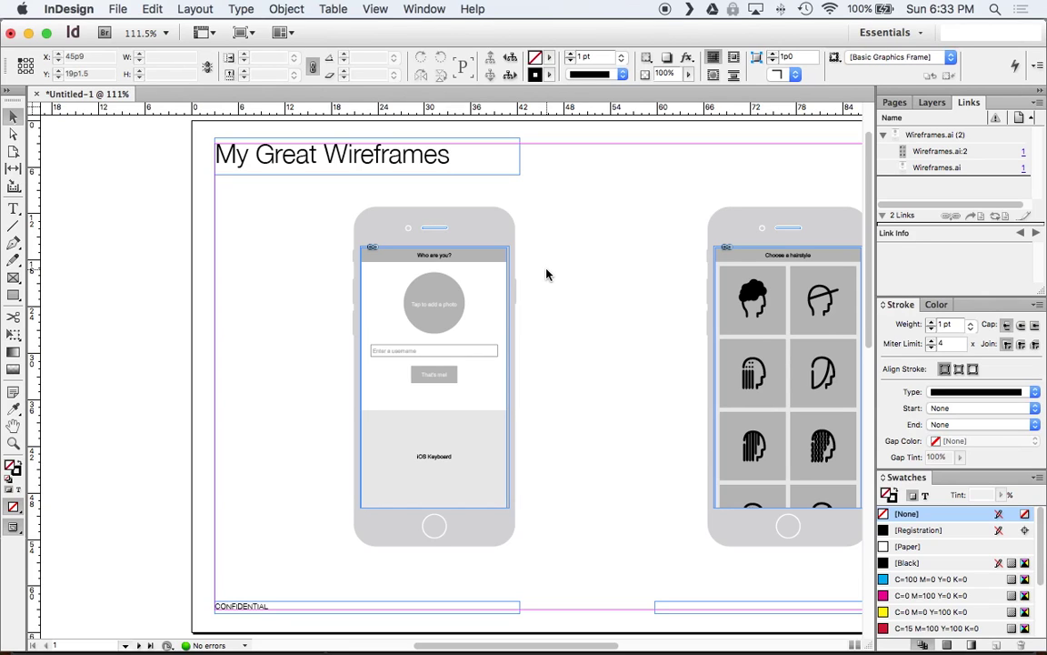
In Illustrator's Wireframes.ai, delete the head icon in the Hair artboard's second-row right tile
{"action": "key", "text": "super+Tab"}
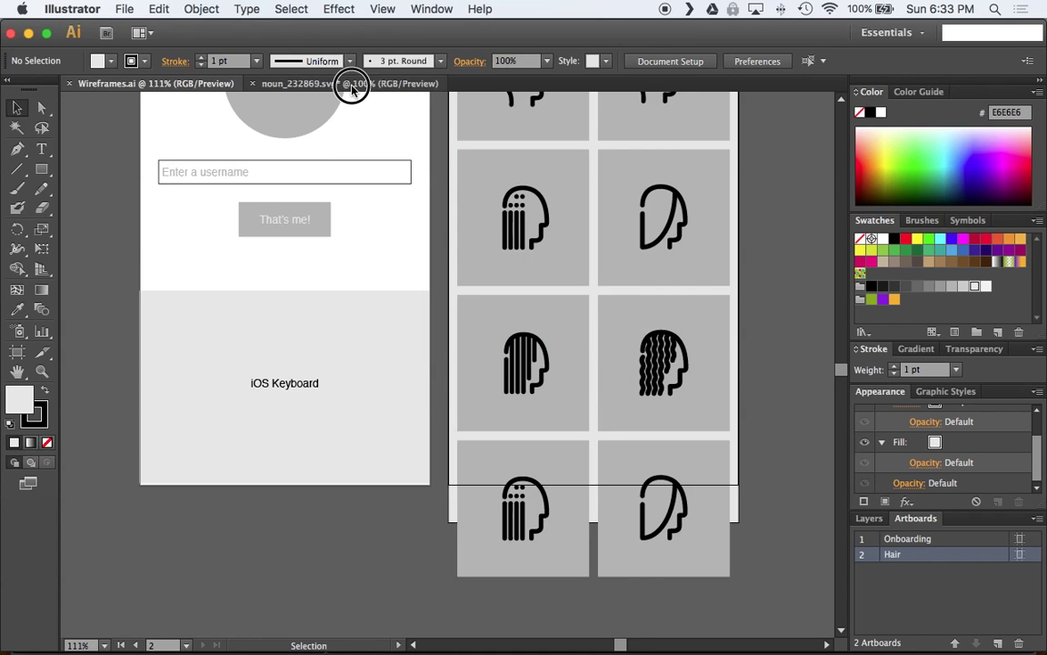
{"action": "left_click", "coordinate": [351, 83]}
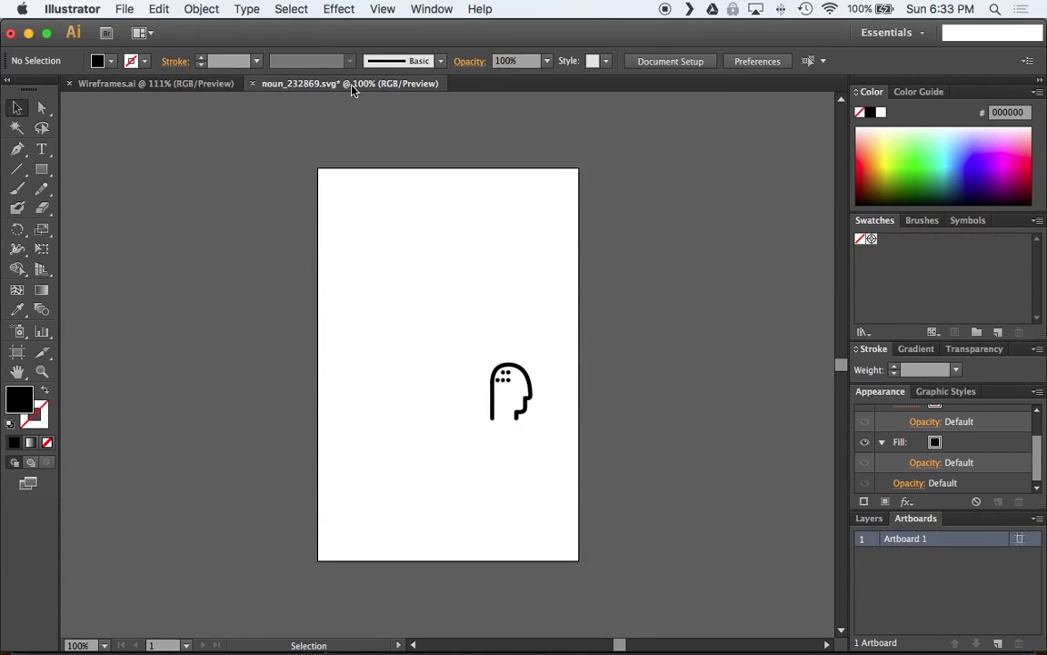
{"action": "left_click", "coordinate": [166, 84]}
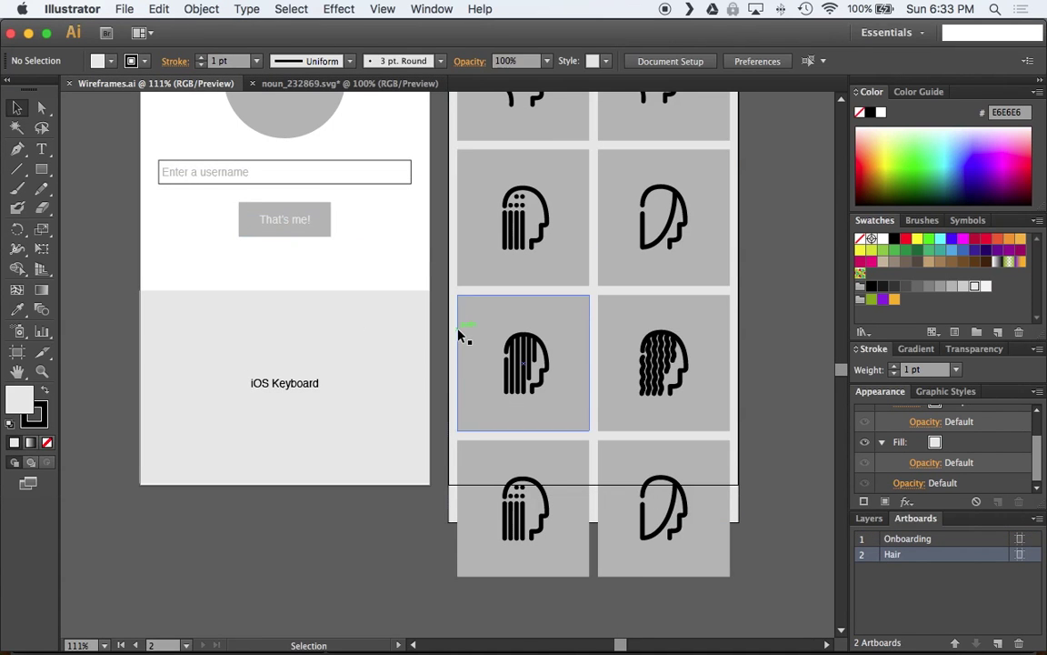
{"action": "scroll", "coordinate": [463, 336], "scroll_direction": "up", "scroll_amount": 2}
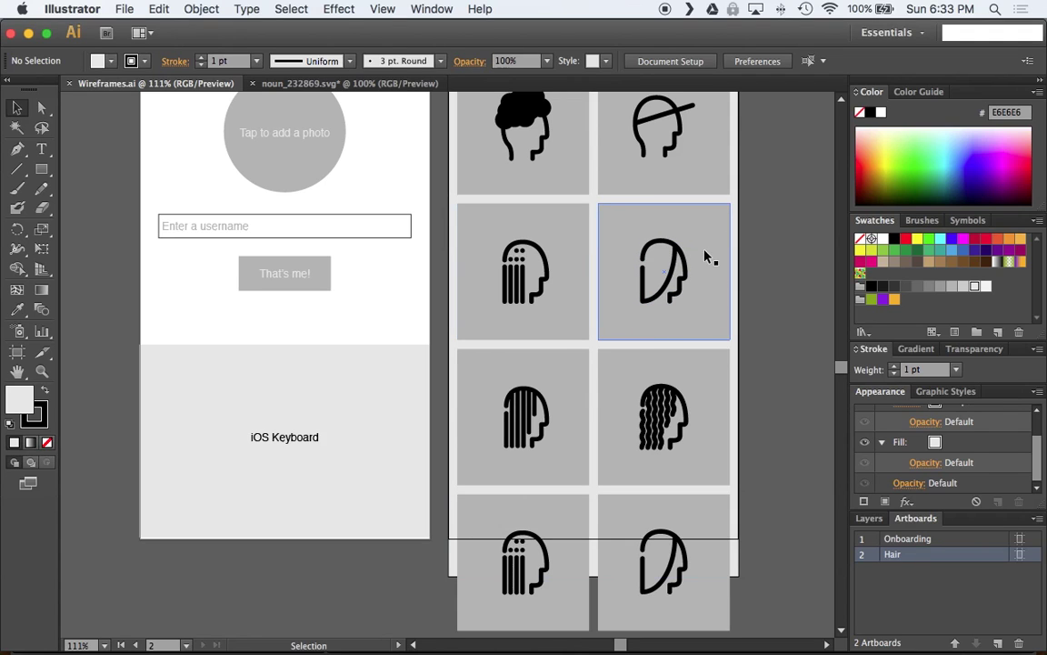
{"action": "scroll", "coordinate": [691, 252], "scroll_direction": "up", "scroll_amount": 1}
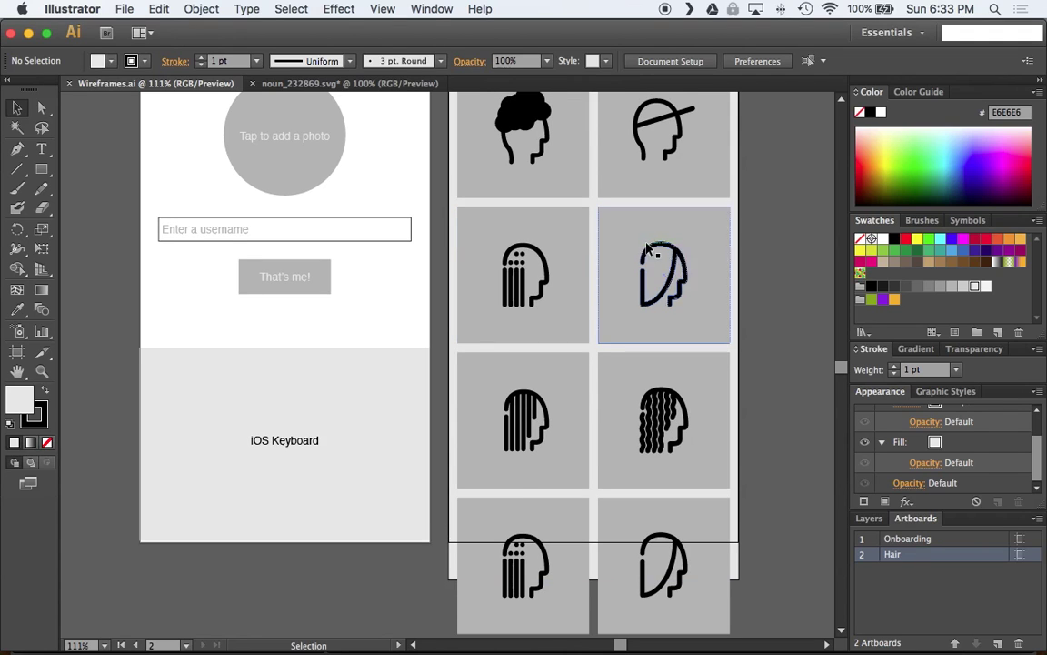
{"action": "scroll", "coordinate": [713, 264], "scroll_direction": "up", "scroll_amount": 1}
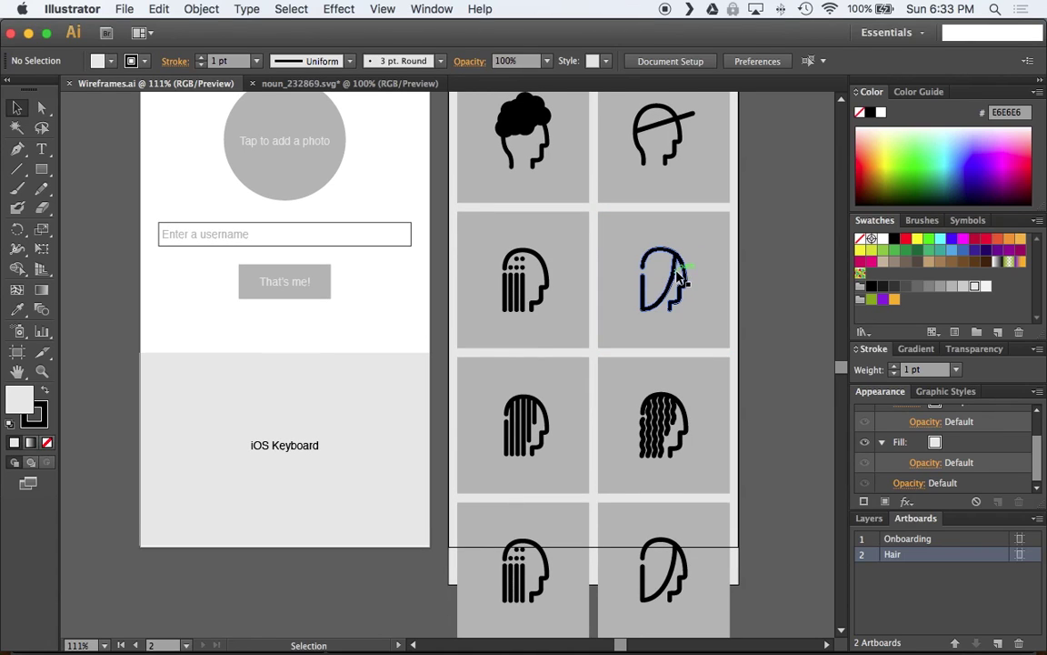
{"action": "left_click", "coordinate": [681, 275]}
{"action": "key", "text": "Delete"}
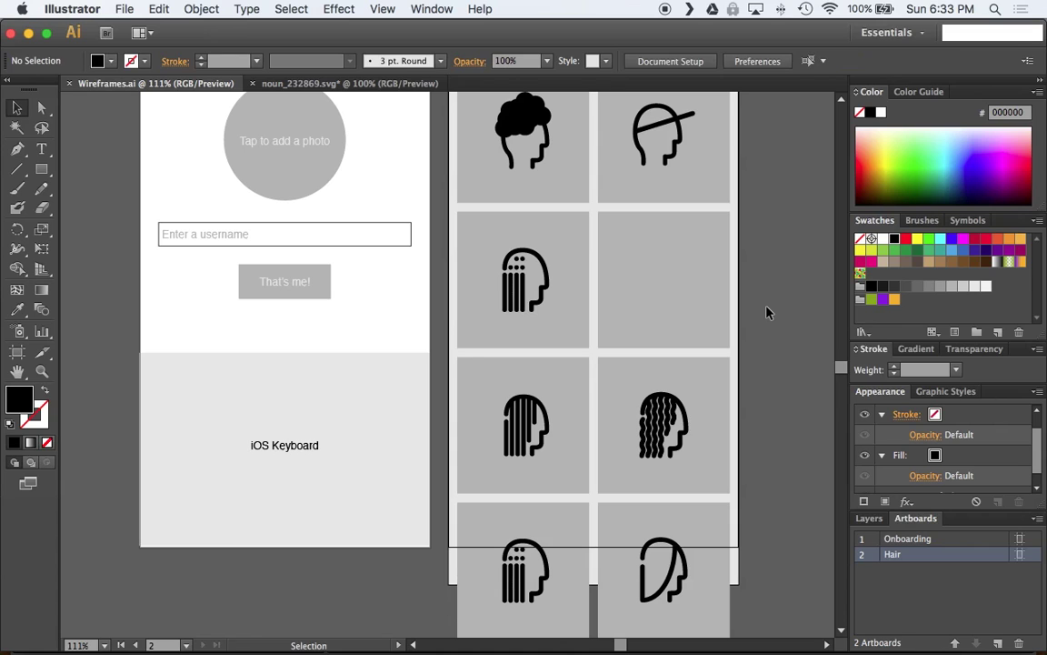
Copy the bald head icon from noun_232869.svg and paste it into the empty Hair tile
{"action": "left_click", "coordinate": [346, 83]}
{"action": "left_click_drag", "start_coordinate": [468, 327], "coordinate": [543, 459]}
{"action": "key", "text": "super+c"}
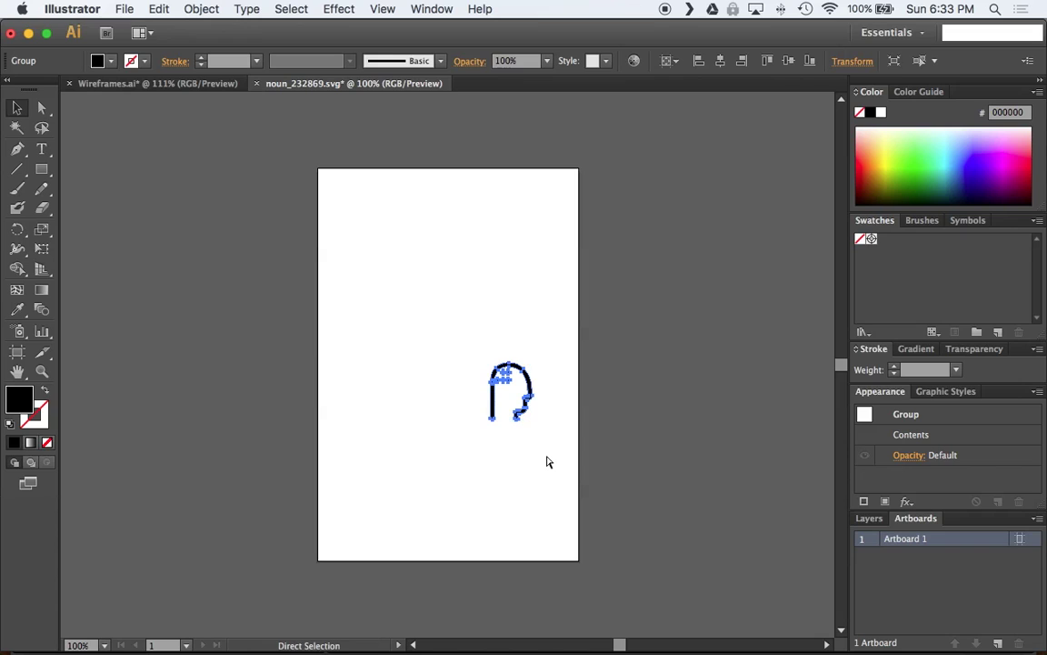
{"action": "left_click", "coordinate": [140, 83]}
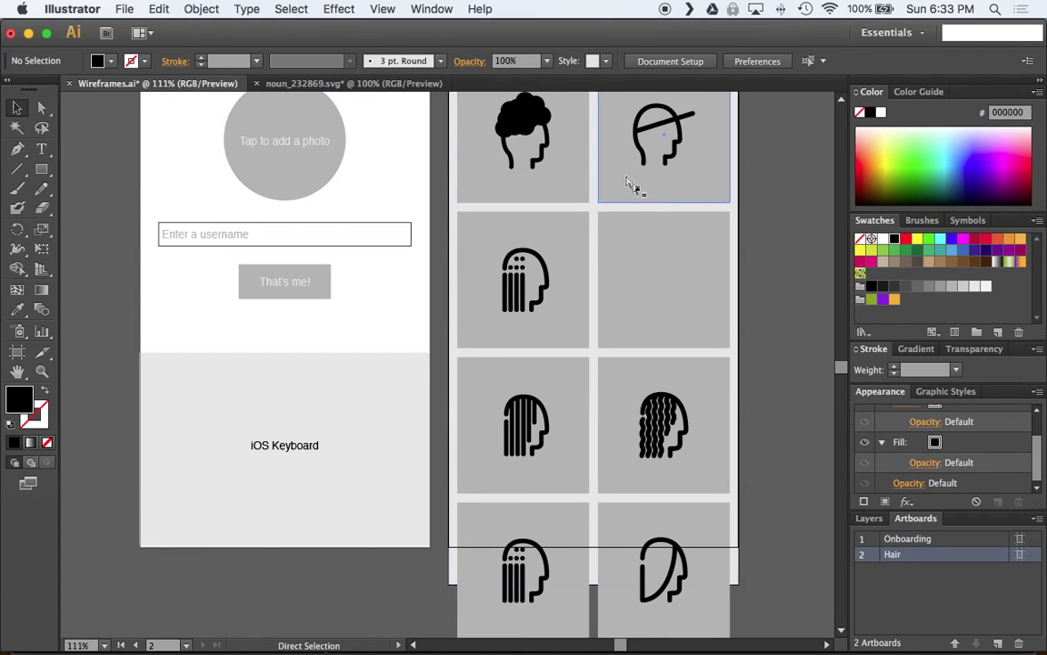
{"action": "key", "text": "super"}
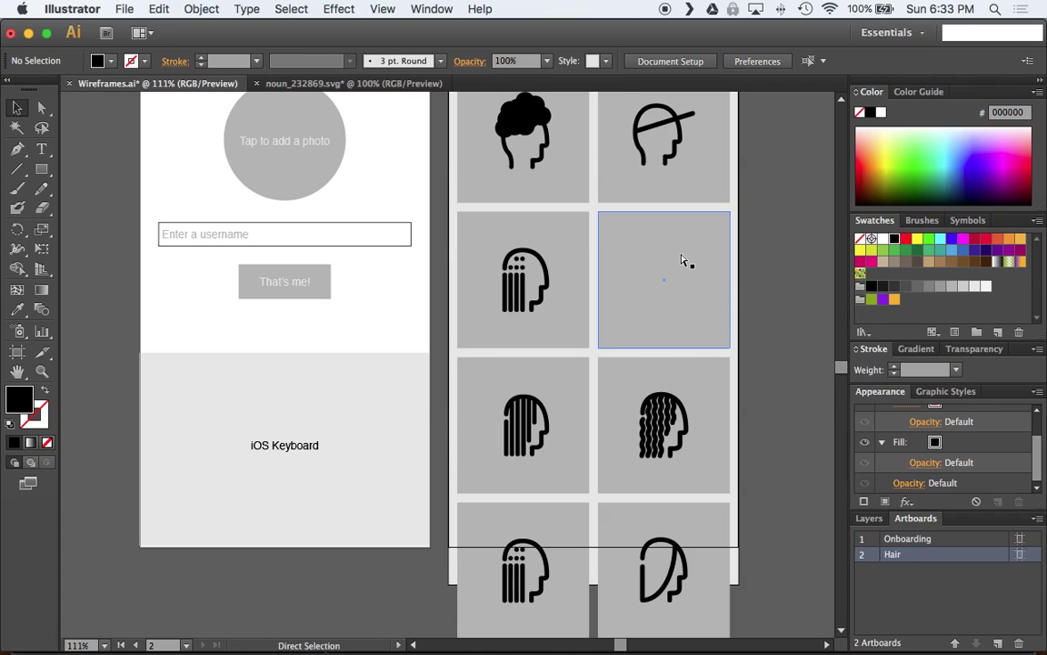
{"action": "key", "text": "super+v"}
{"action": "left_click", "coordinate": [771, 262]}
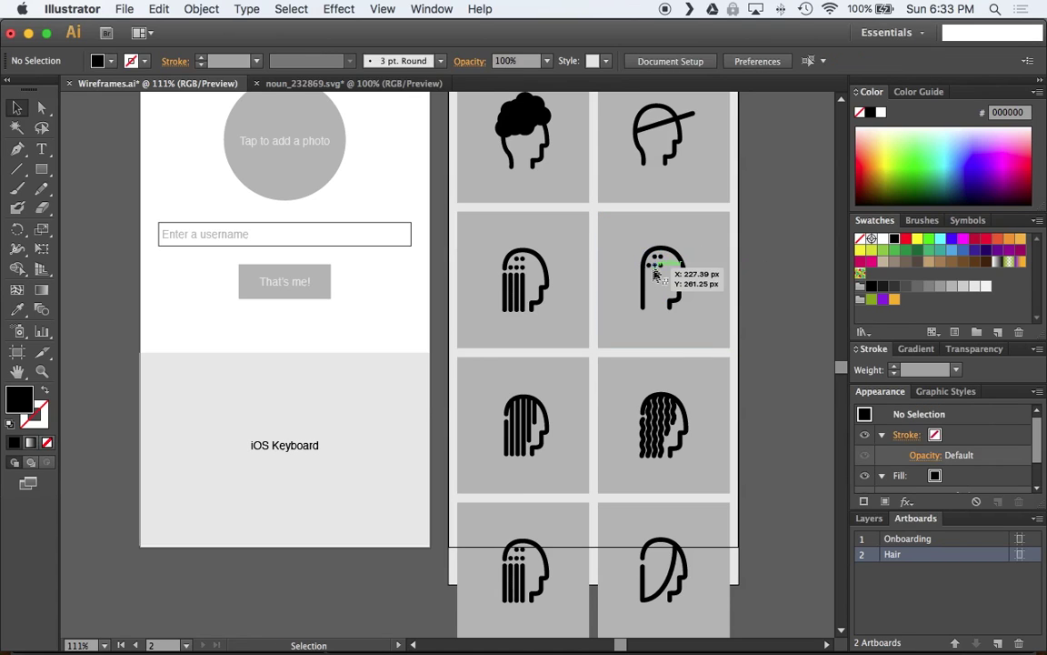
{"action": "left_click_drag", "start_coordinate": [663, 251], "coordinate": [556, 256]}
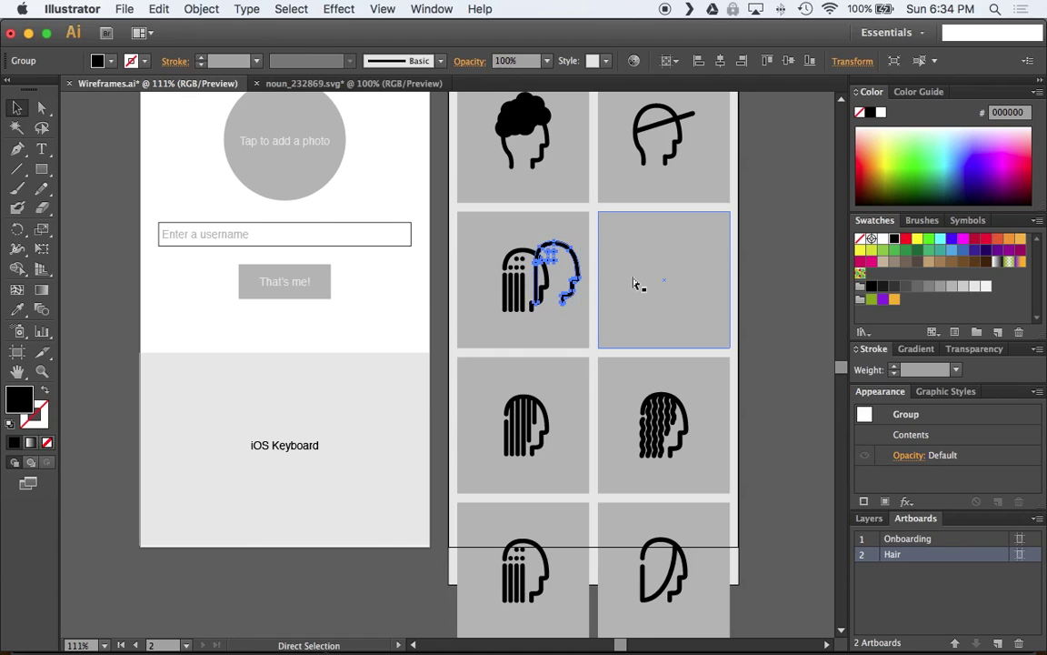
{"action": "key", "text": "super+z"}
{"action": "left_click", "coordinate": [767, 275]}
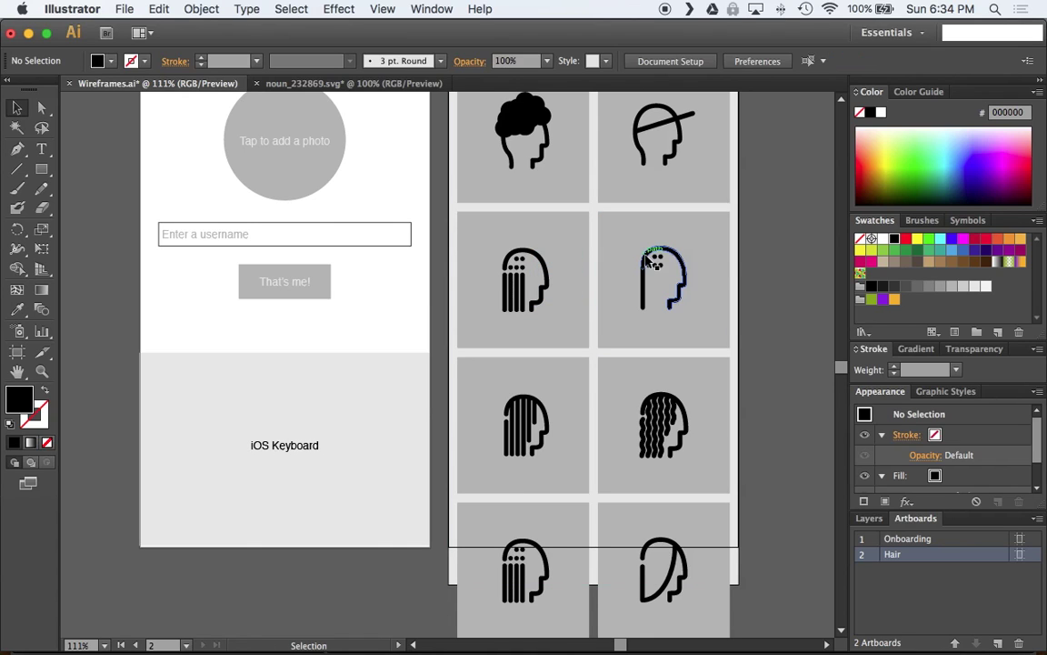
Switch back to InDesign with Cmd+Tab
{"action": "scroll", "coordinate": [666, 265], "scroll_direction": "up", "scroll_amount": 1}
{"action": "scroll", "coordinate": [667, 266], "scroll_direction": "up", "scroll_amount": 1}
{"action": "key", "text": "a"}
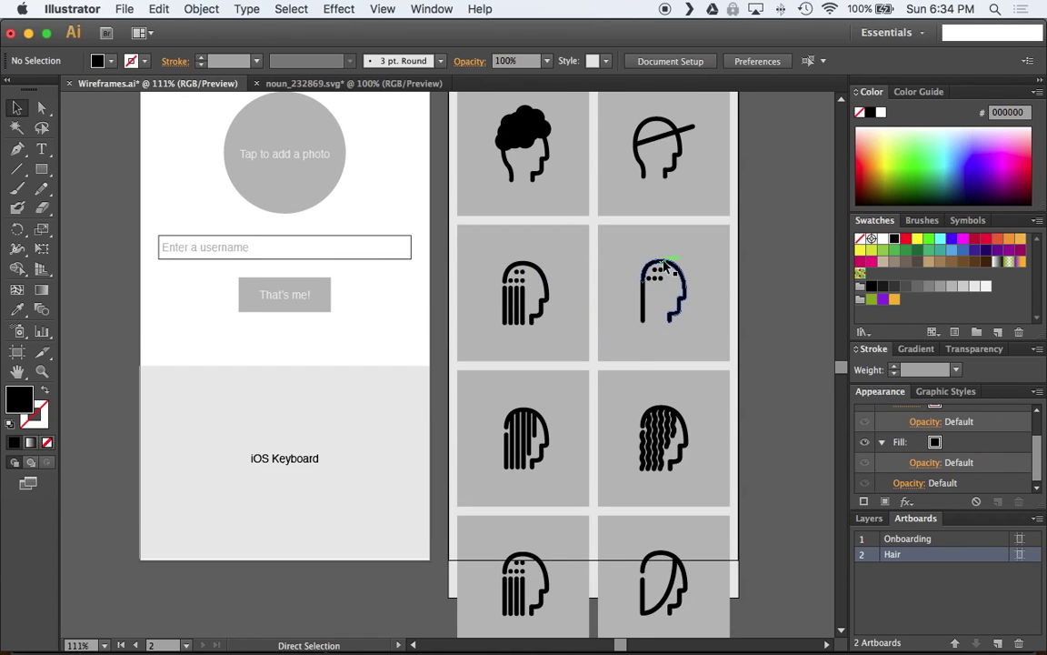
{"action": "key", "text": "super+Tab"}
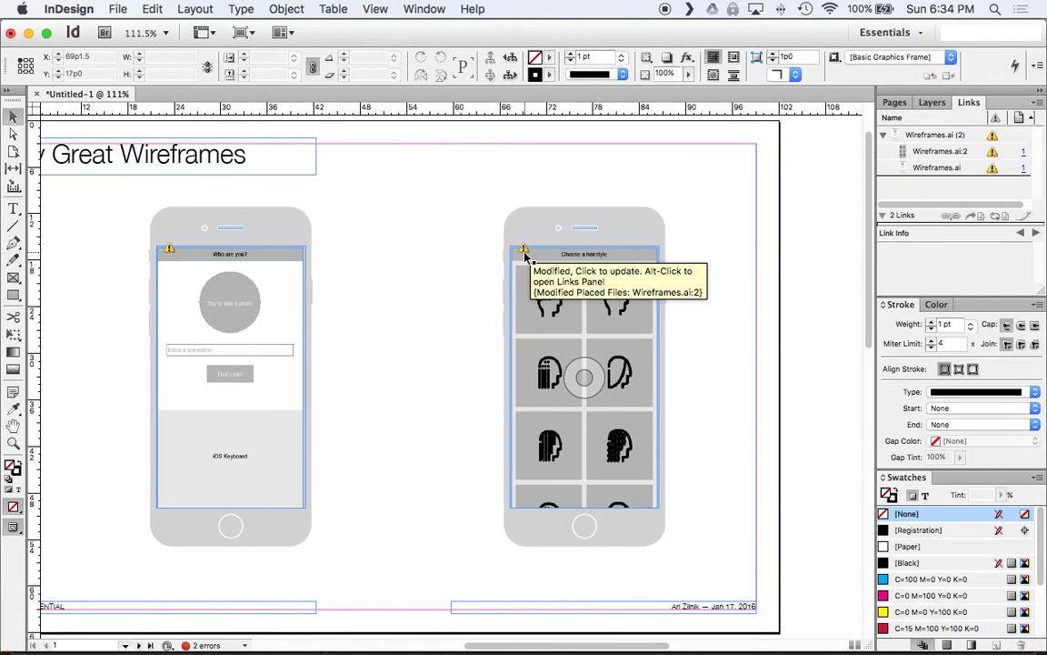
Update the modified hairstyle graphic and run Update Link on Wireframes.ai in the Links panel
{"action": "left_click", "coordinate": [524, 253]}
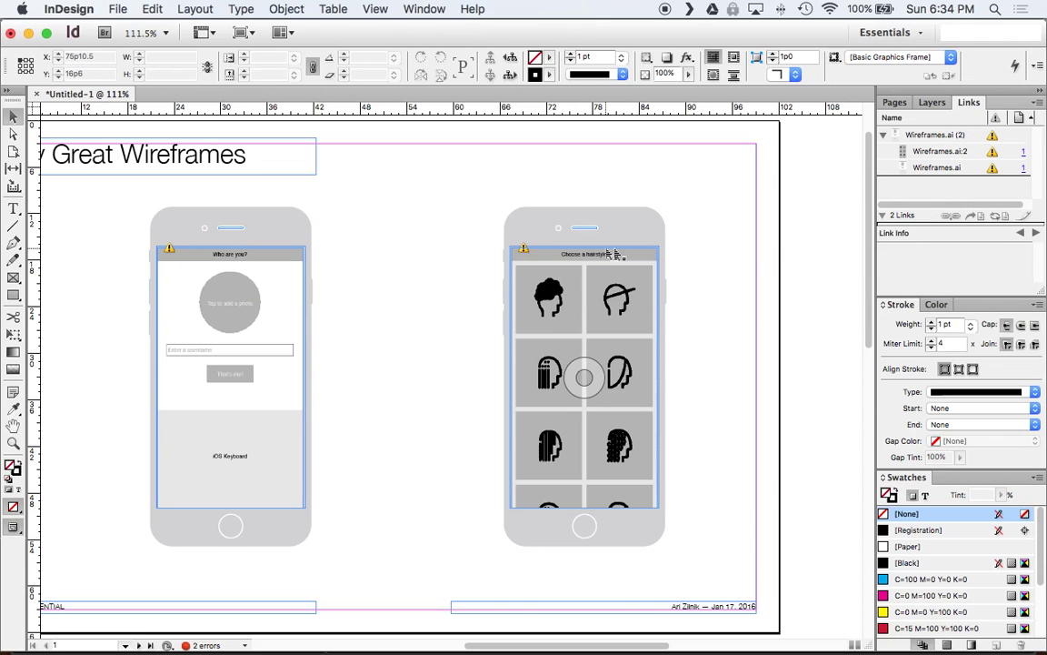
{"action": "mouse_move", "coordinate": [524, 252]}
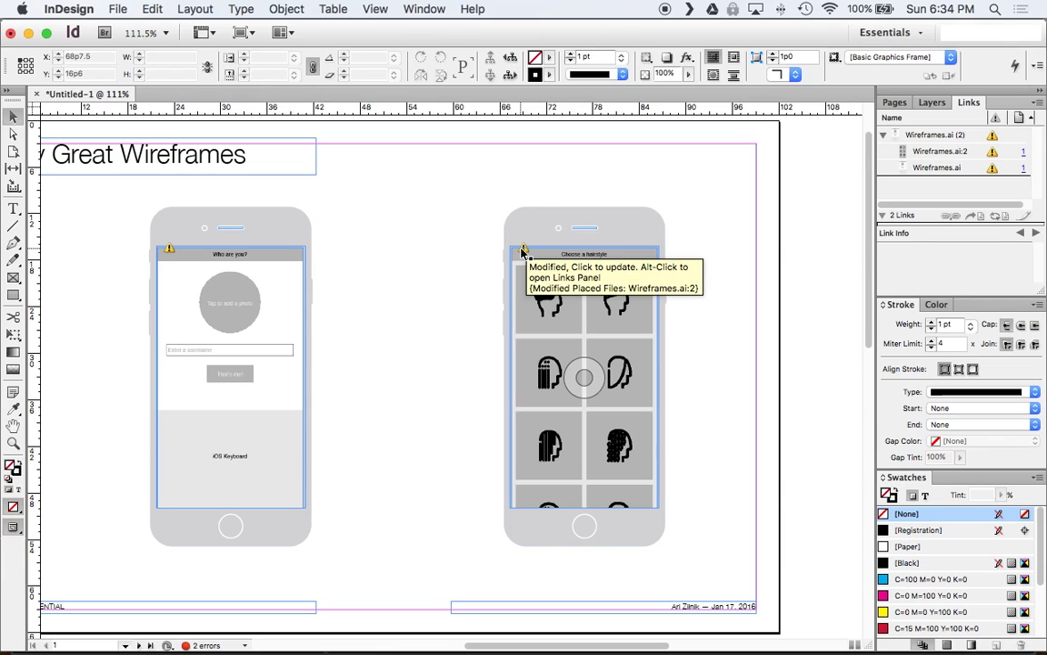
{"action": "left_click", "coordinate": [946, 136]}
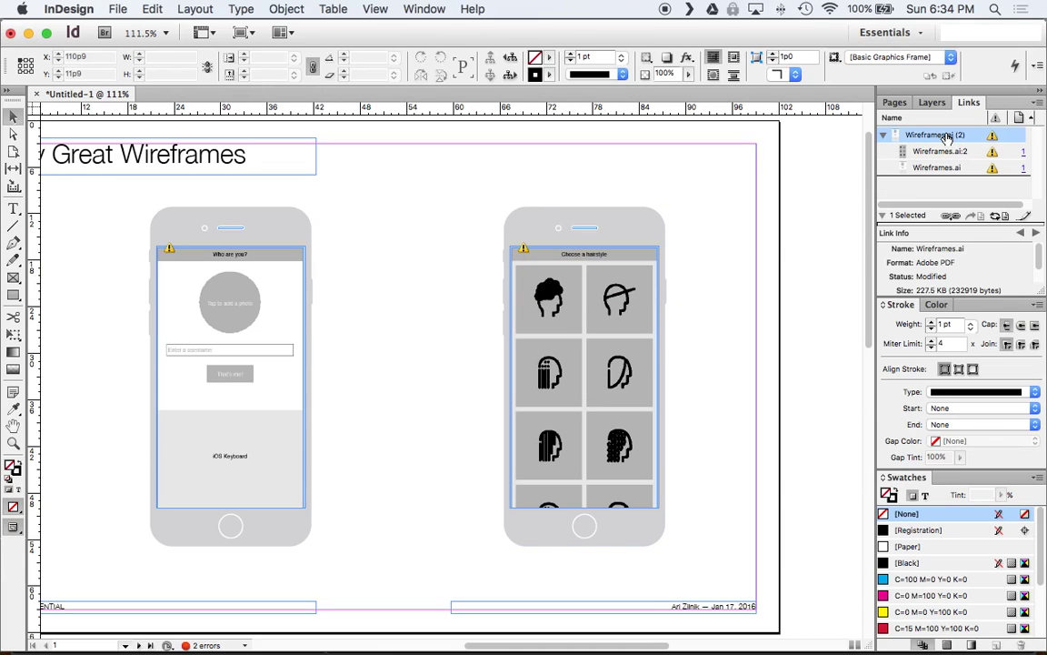
{"action": "left_click", "coordinate": [1003, 218]}
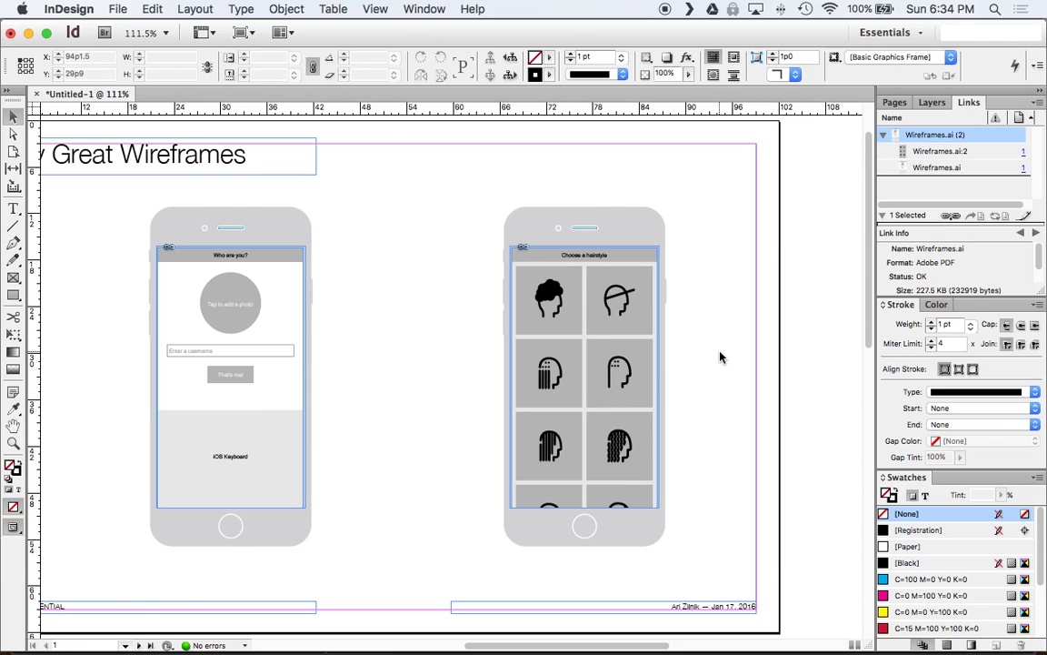
{"action": "scroll", "coordinate": [720, 355], "scroll_direction": "left", "scroll_amount": 3}
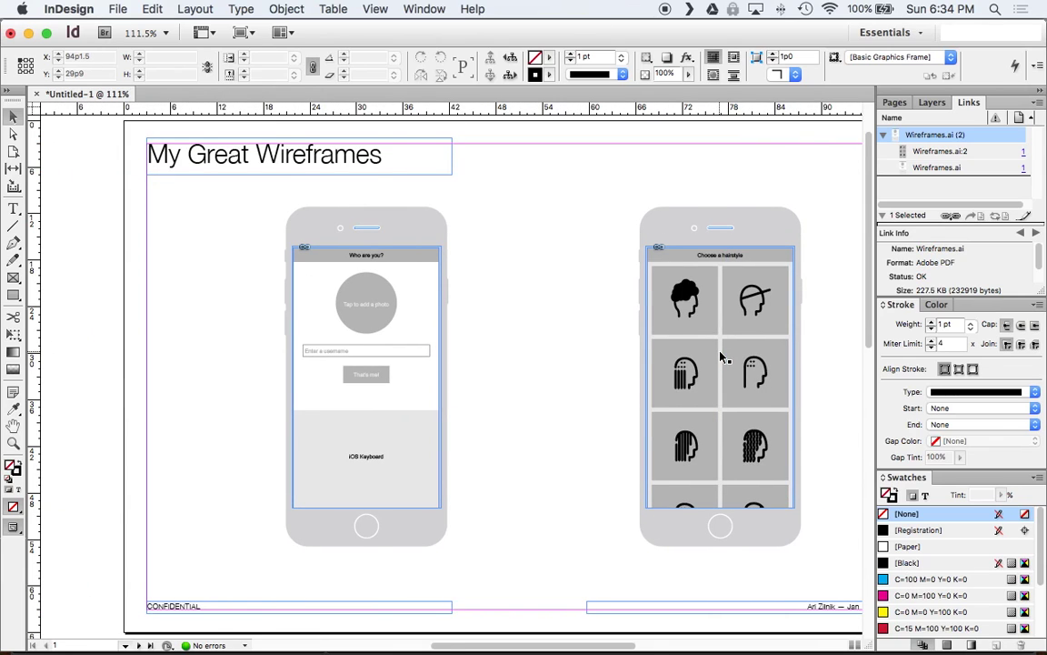
{"action": "scroll", "coordinate": [720, 356], "scroll_direction": "right", "scroll_amount": 2}
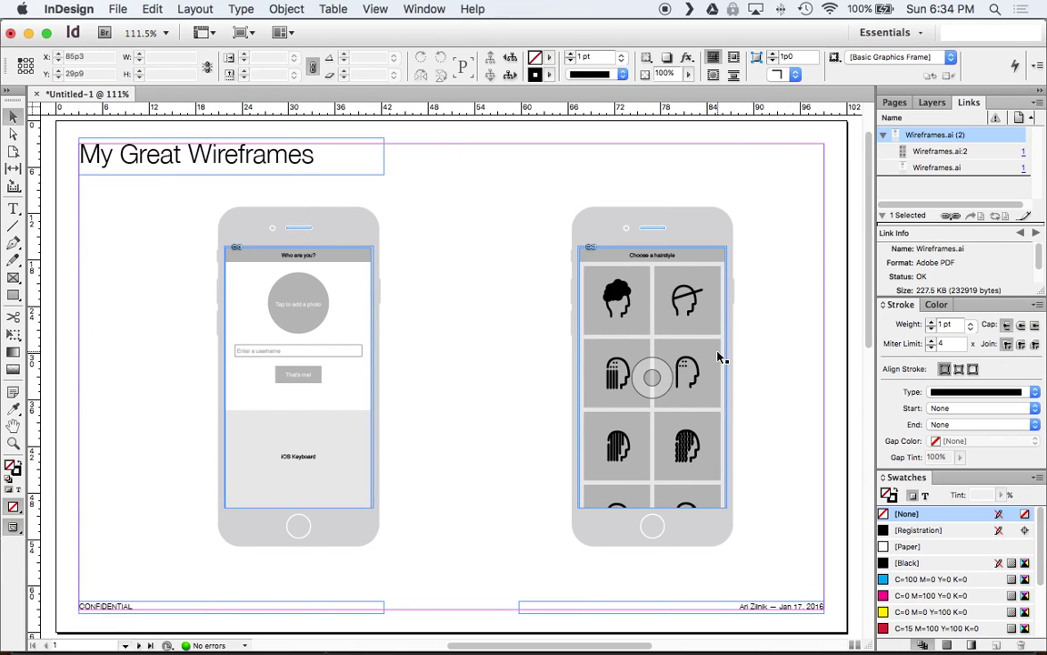